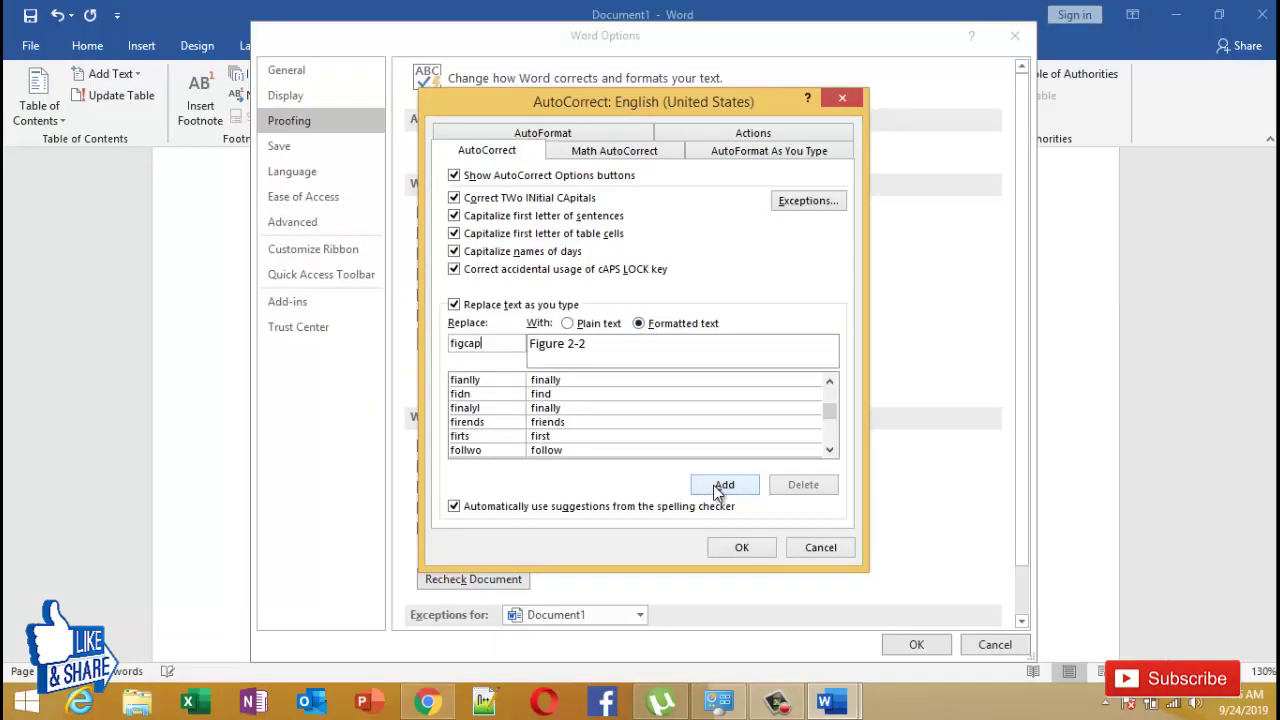
# Step: Add 'figcap' as a formatted AutoCorrect entry, then close AutoCorrect and Word Options
pyautogui.click(705, 588)
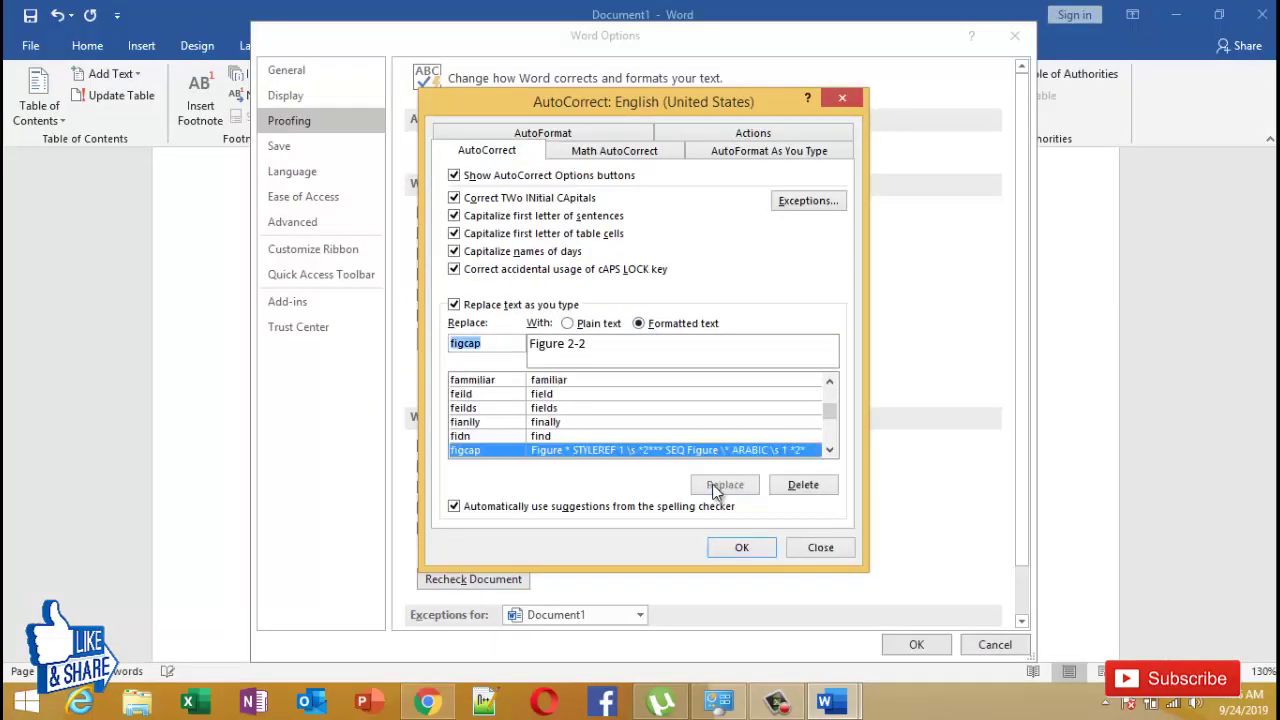
pyautogui.click(730, 546)
pyautogui.click(912, 645)
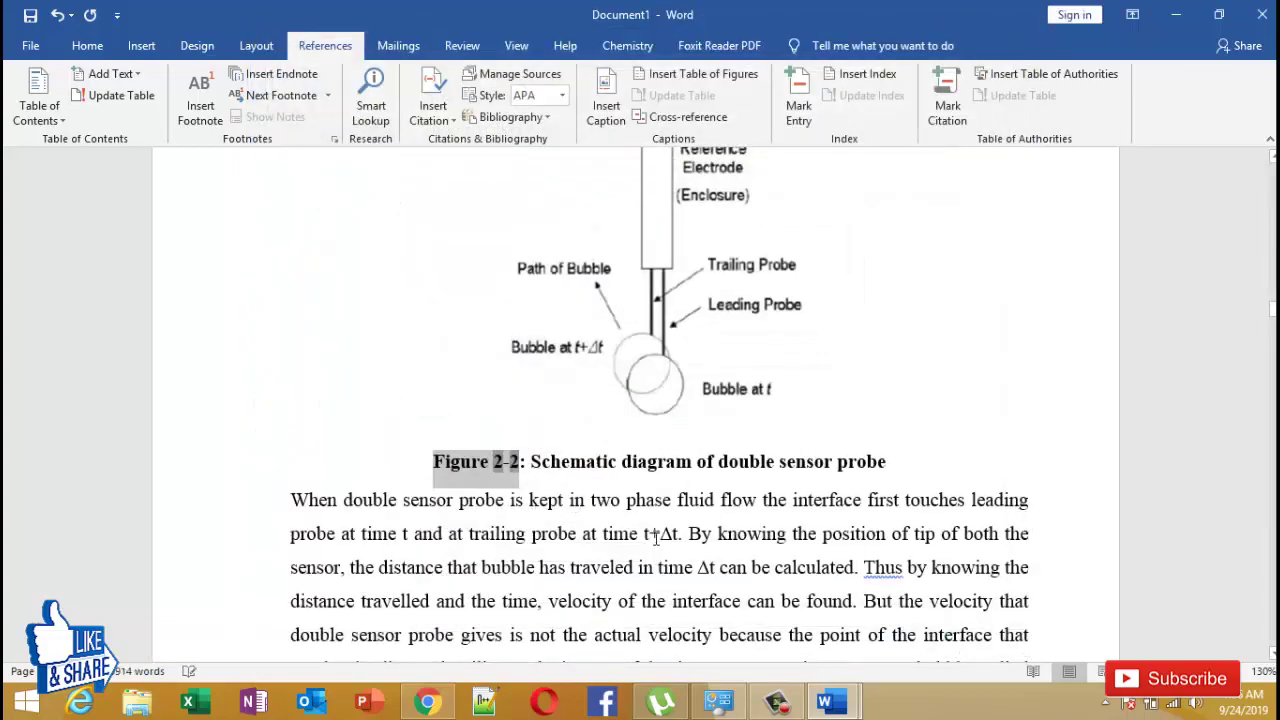
# Step: Replace the old Figure 2-3 caption label with the expanded figcap label followed by a colon
pyautogui.scroll(-5, 445, 447)
pyautogui.scroll(-15, 445, 447)
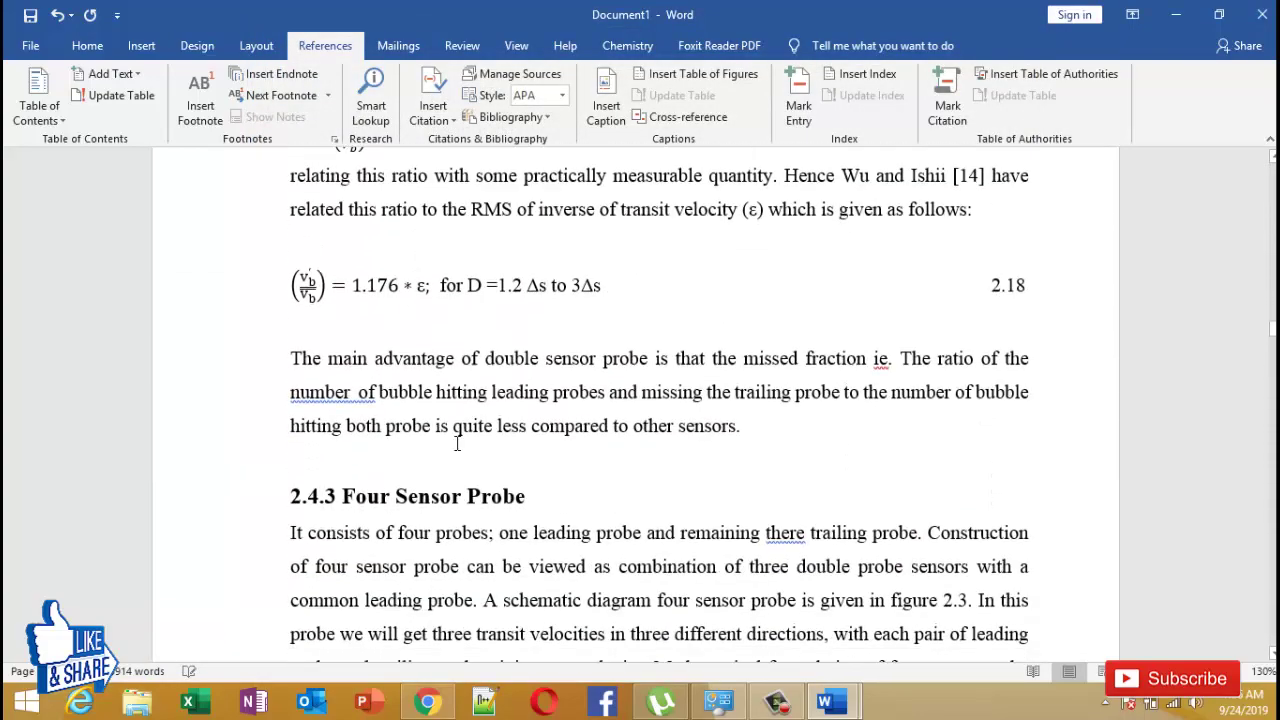
pyautogui.scroll(-8, 455, 440)
pyautogui.moveTo(447, 496); pyautogui.dragTo(537, 496)
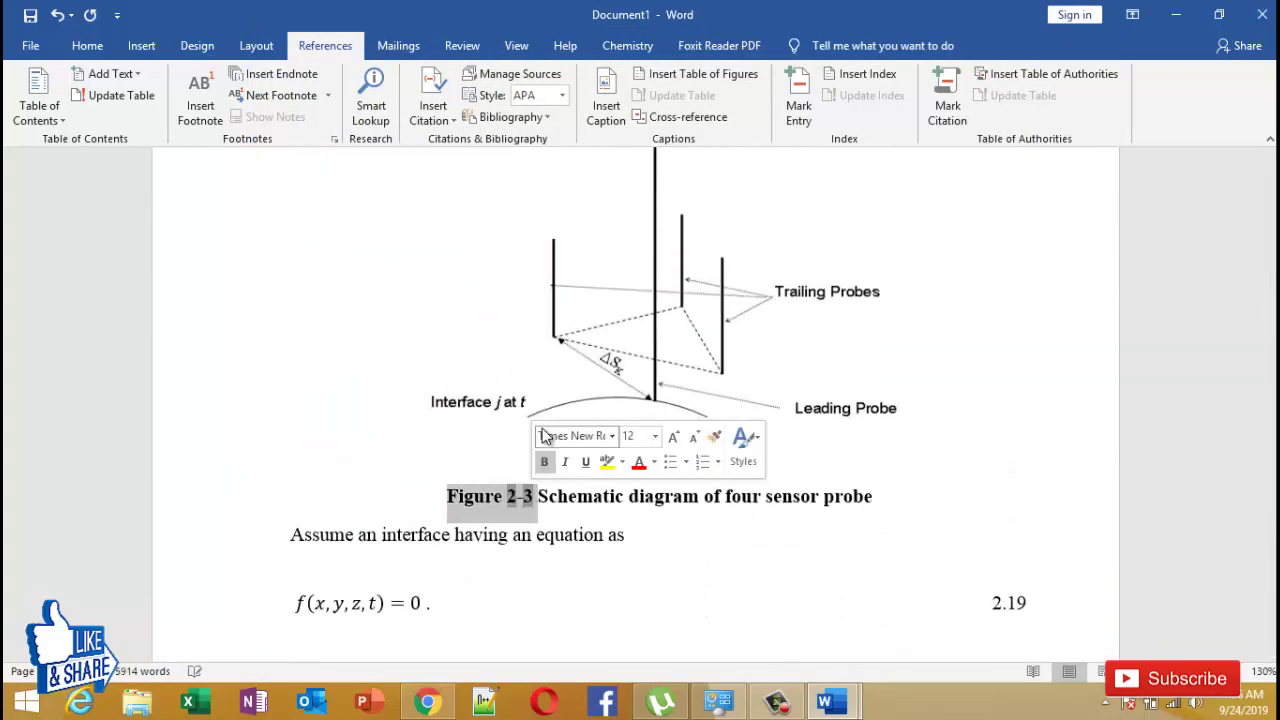
pyautogui.press('Delete')
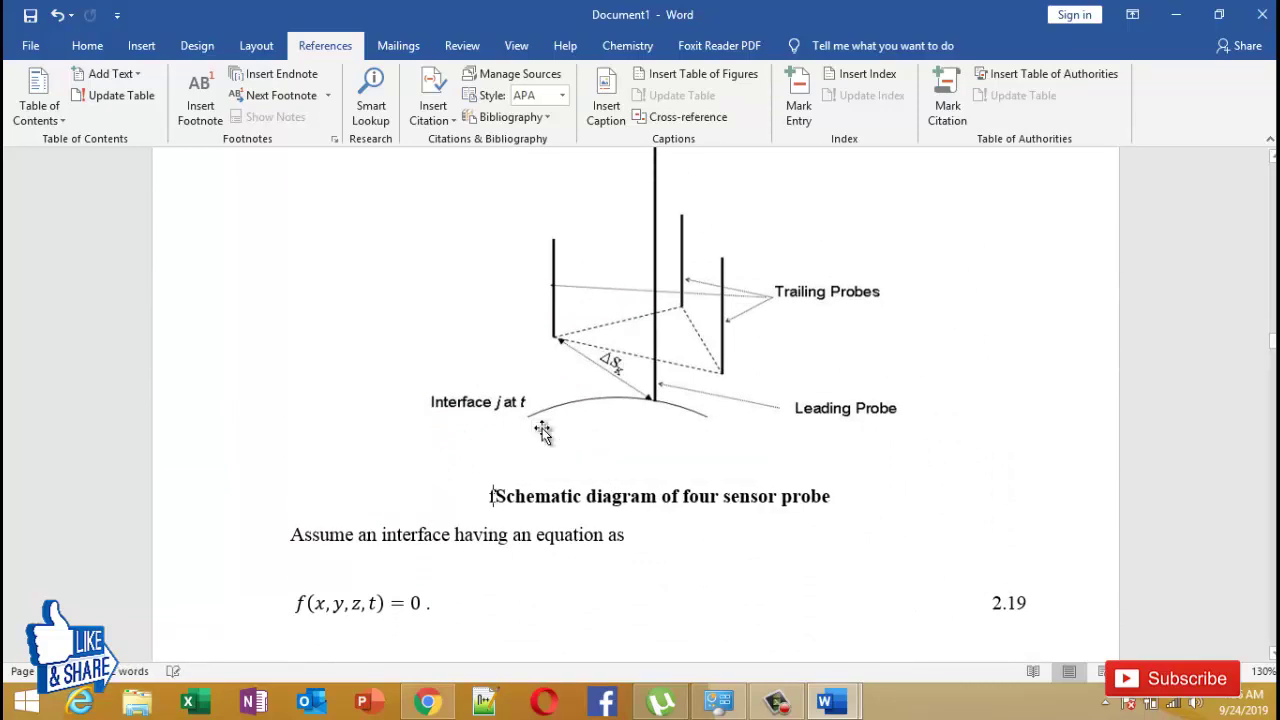
pyautogui.write('figcap')
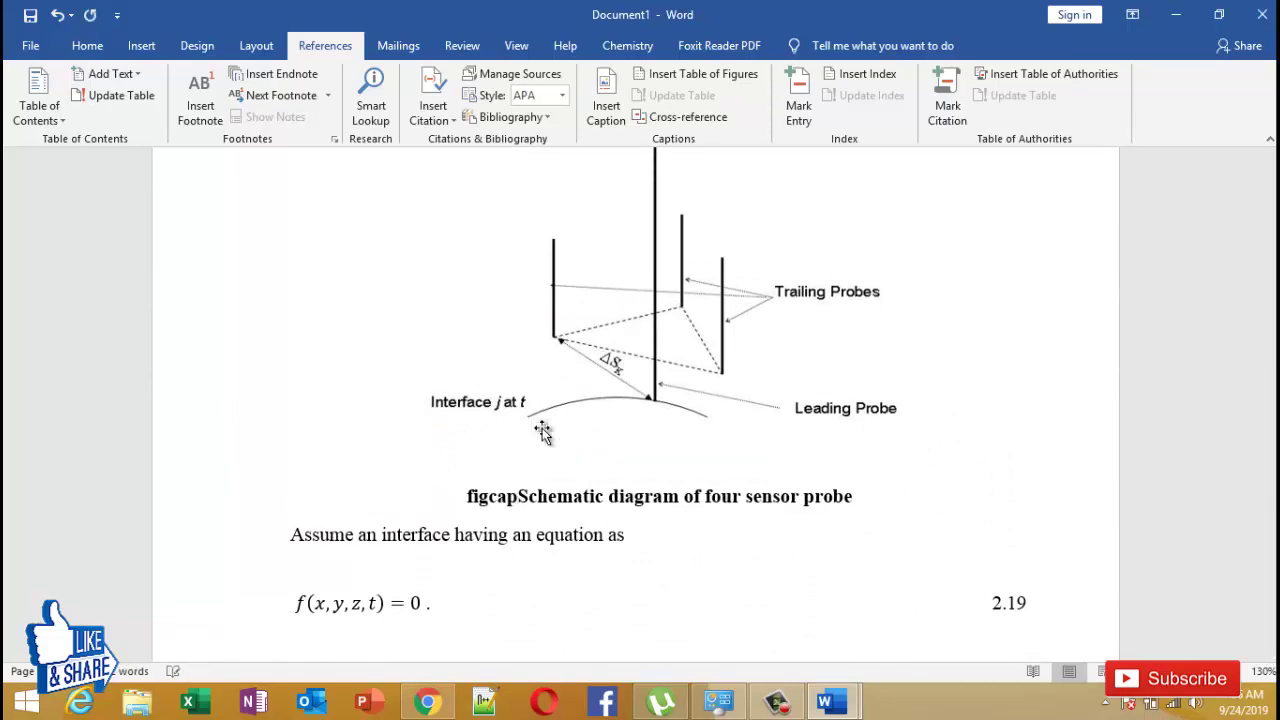
pyautogui.press('F3')
pyautogui.press('BackSpace')
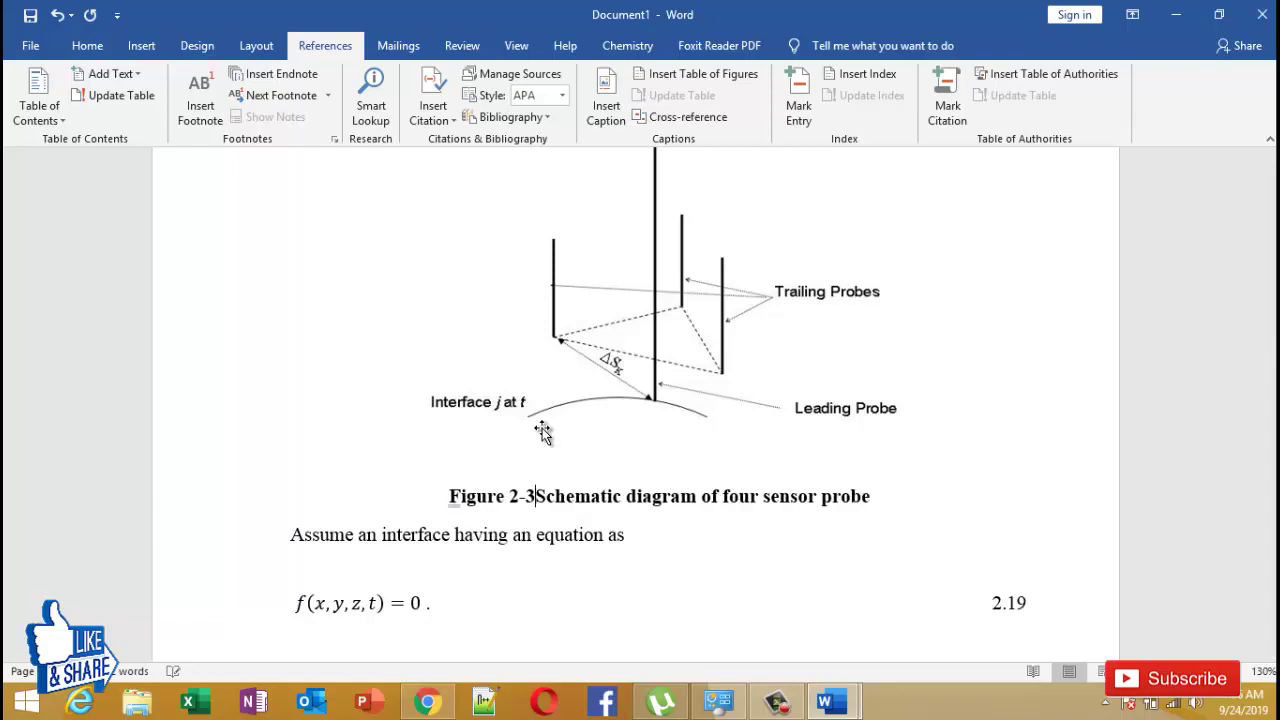
pyautogui.write(':')
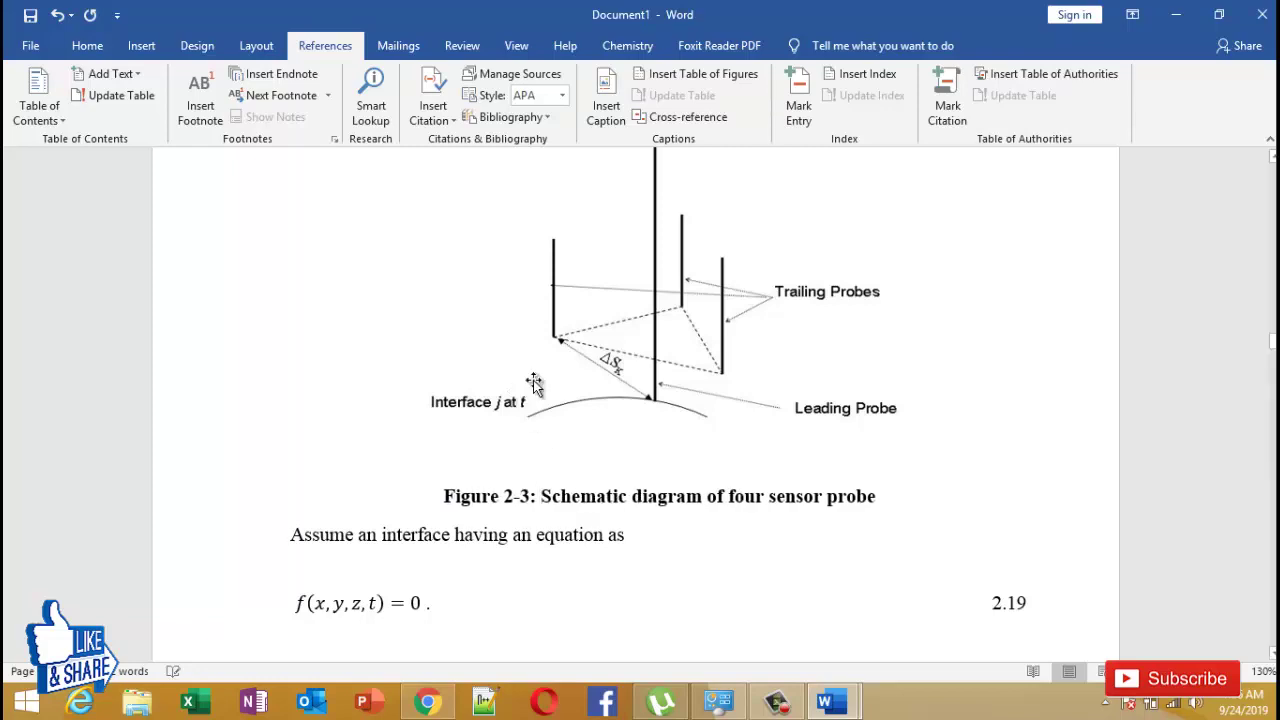
pyautogui.moveTo(446, 496); pyautogui.dragTo(530, 500)
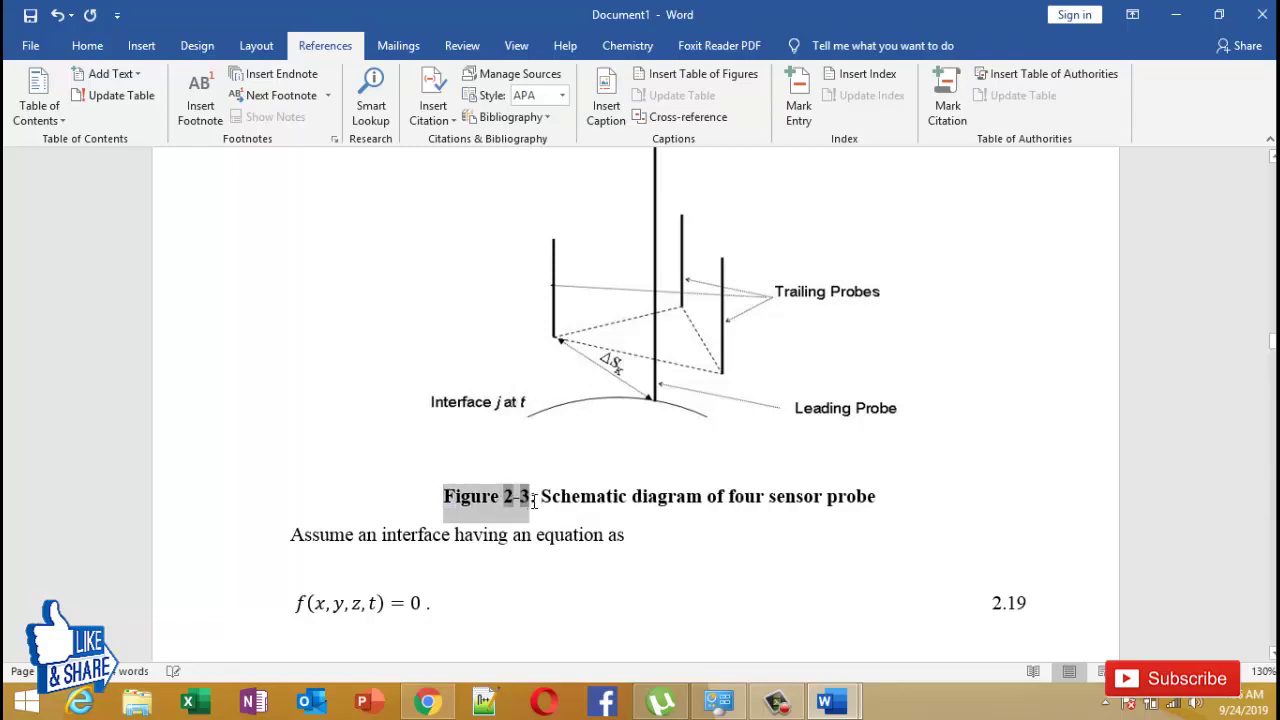
pyautogui.click(425, 506)
# Step: Swap the Figure 2-5 caption label for the expanded figcap label and a colon
pyautogui.scroll(-6, 428, 506)
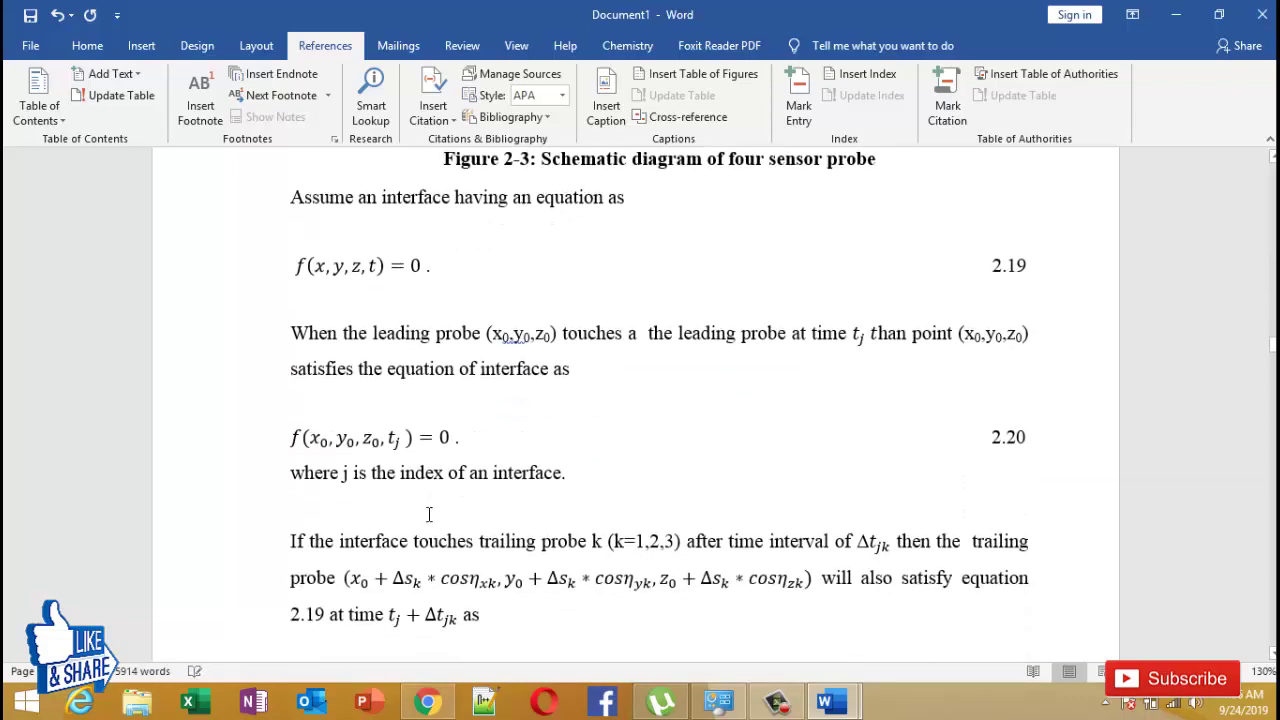
pyautogui.scroll(-5, 430, 516)
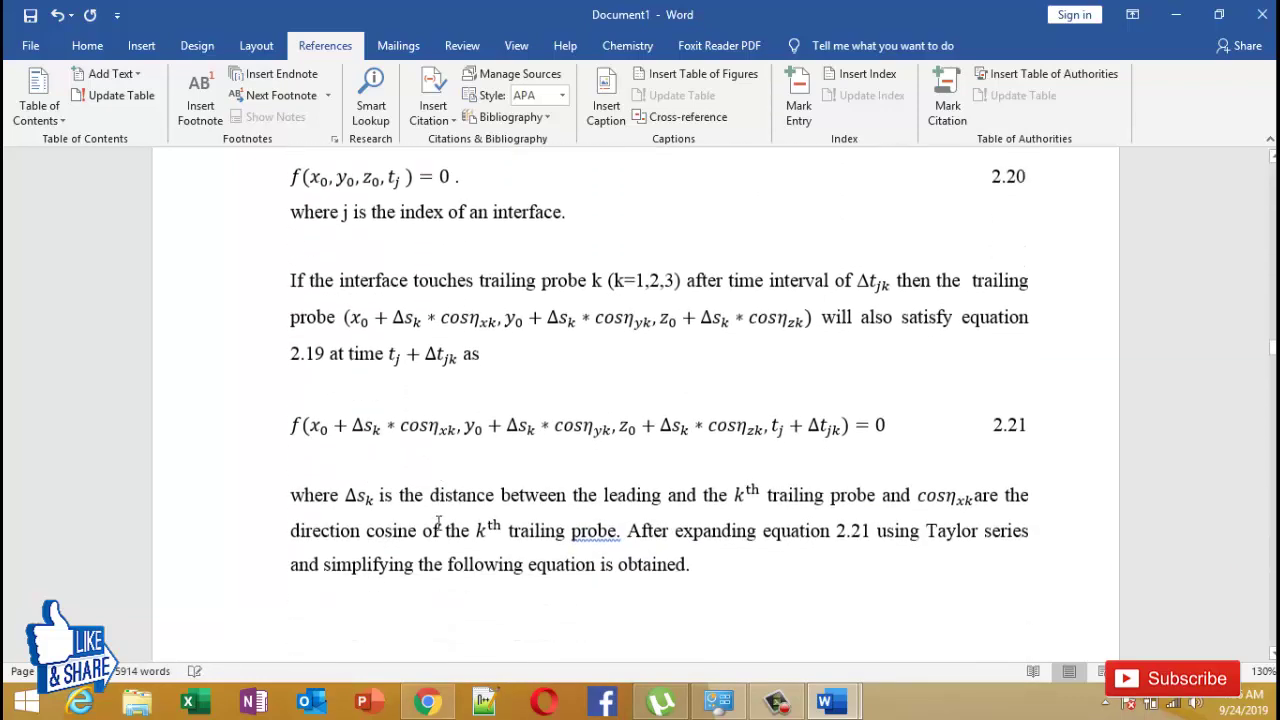
pyautogui.scroll(-20, 438, 520)
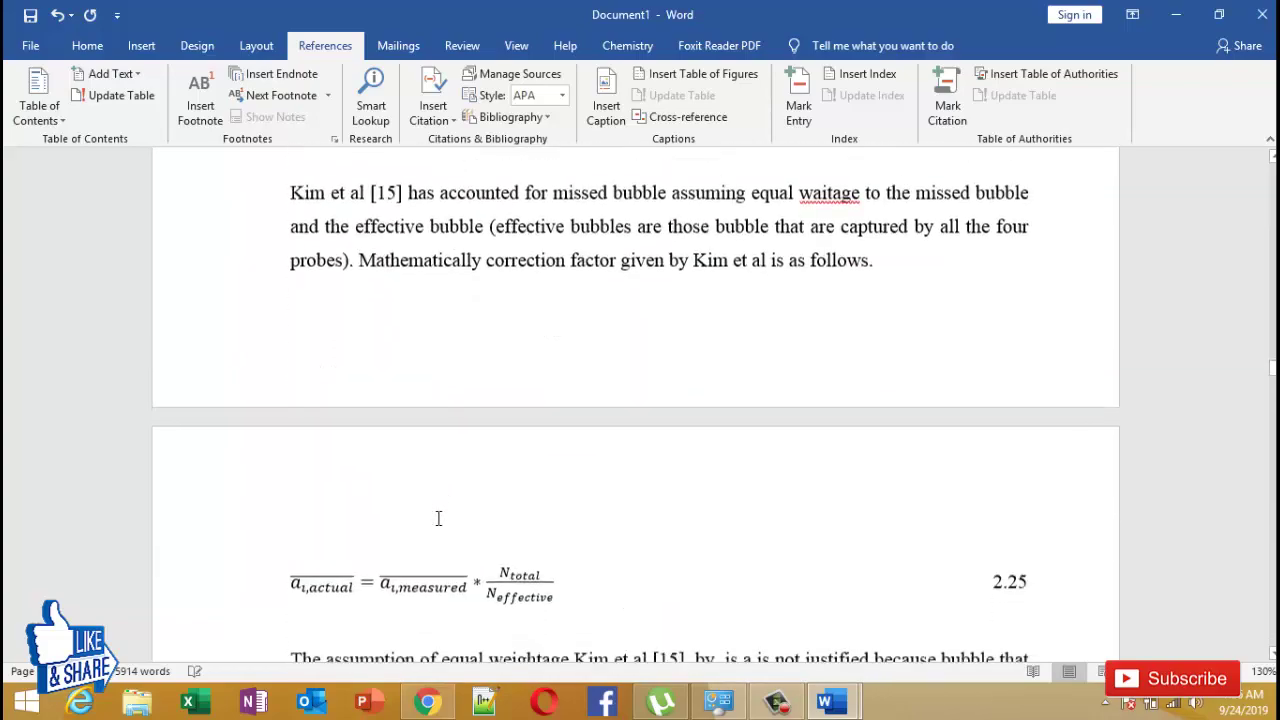
pyautogui.scroll(-20, 438, 518)
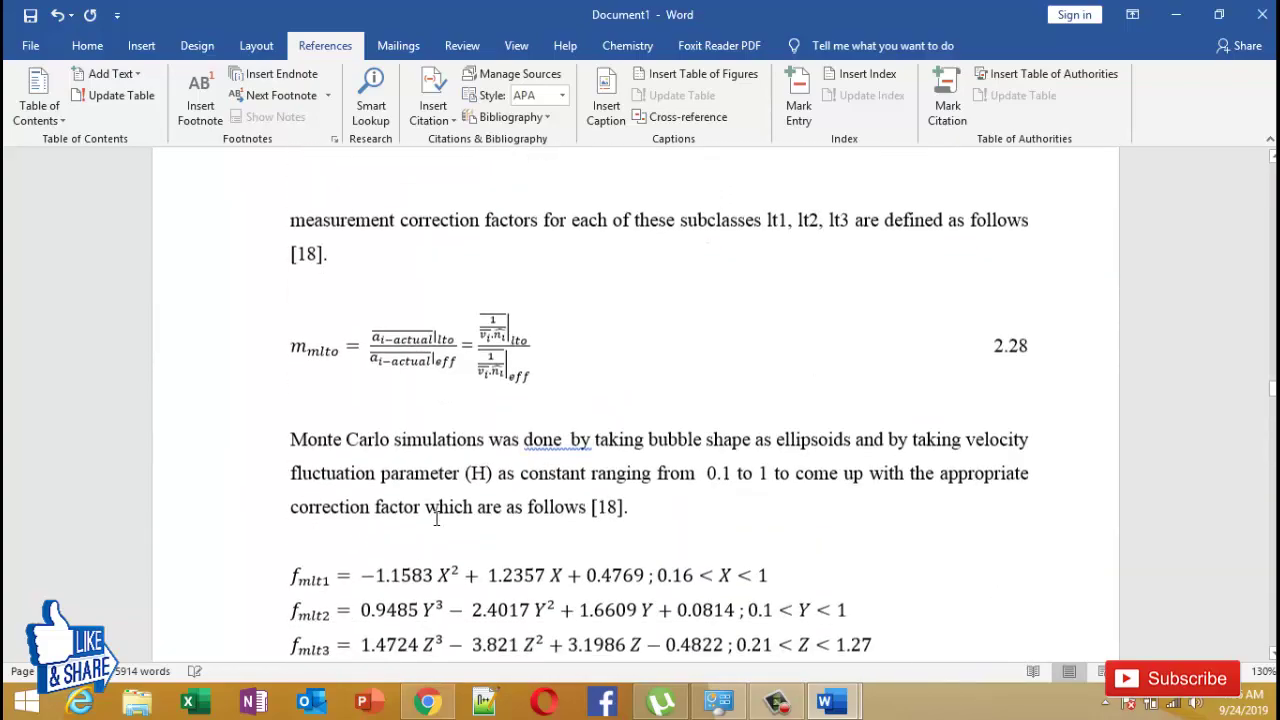
pyautogui.scroll(-20, 436, 519)
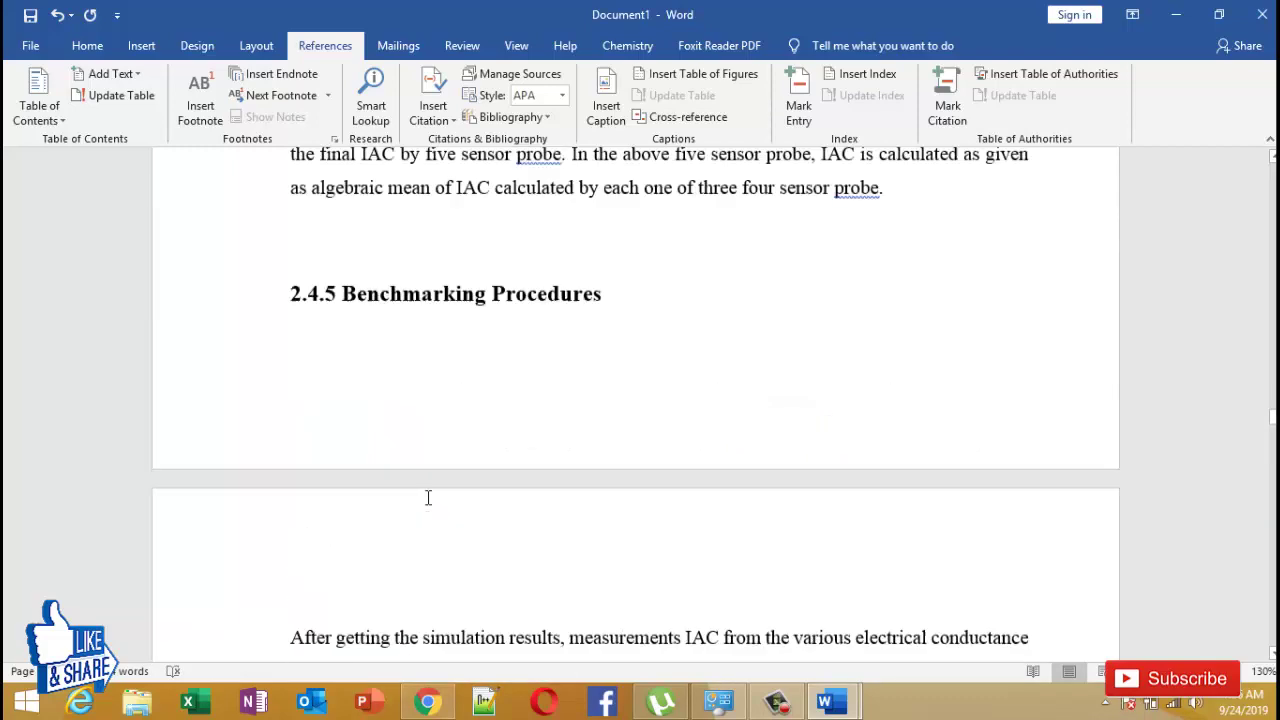
pyautogui.scroll(-15, 428, 497)
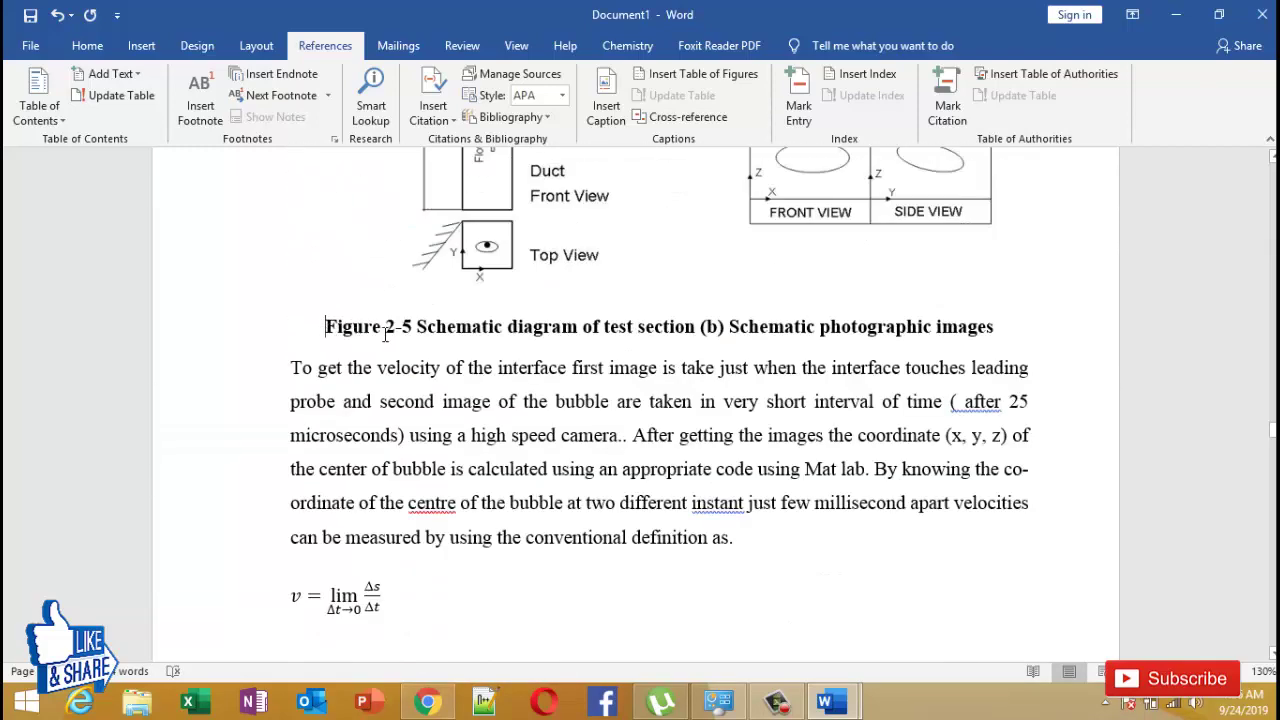
pyautogui.moveTo(385, 334); pyautogui.dragTo(411, 322)
pyautogui.write('figcap')
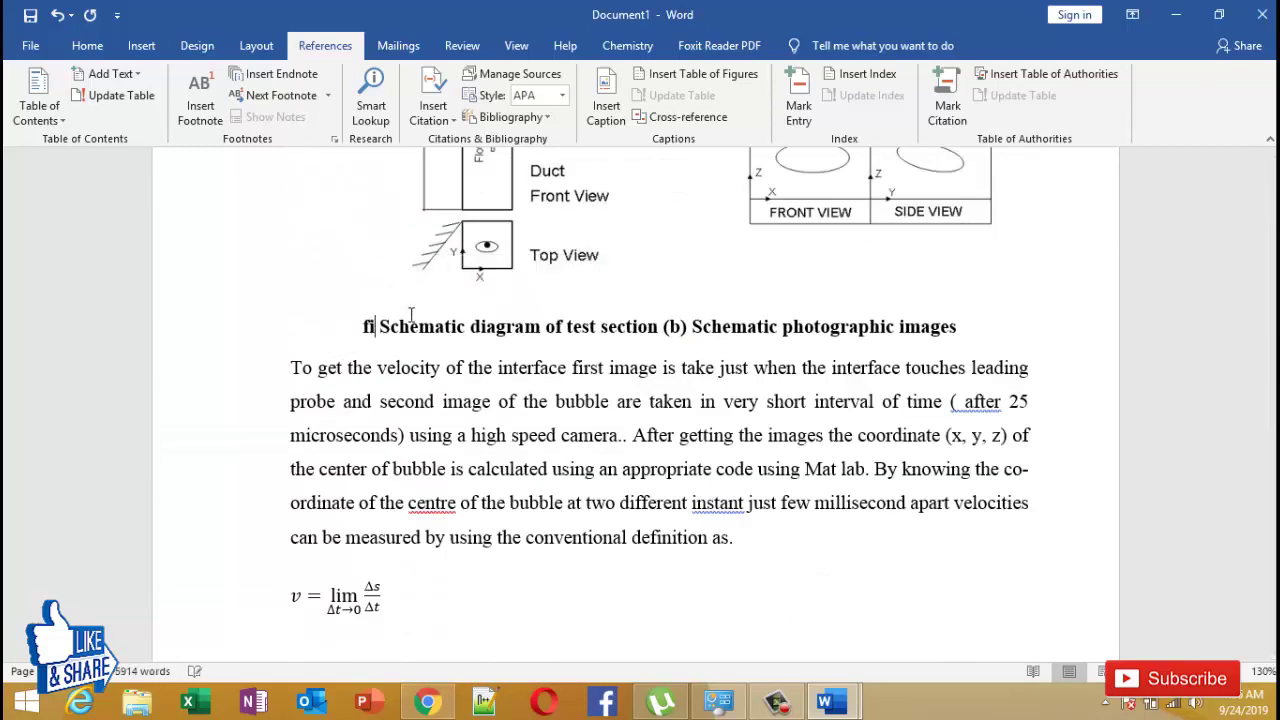
pyautogui.press('F3')
pyautogui.write(':')
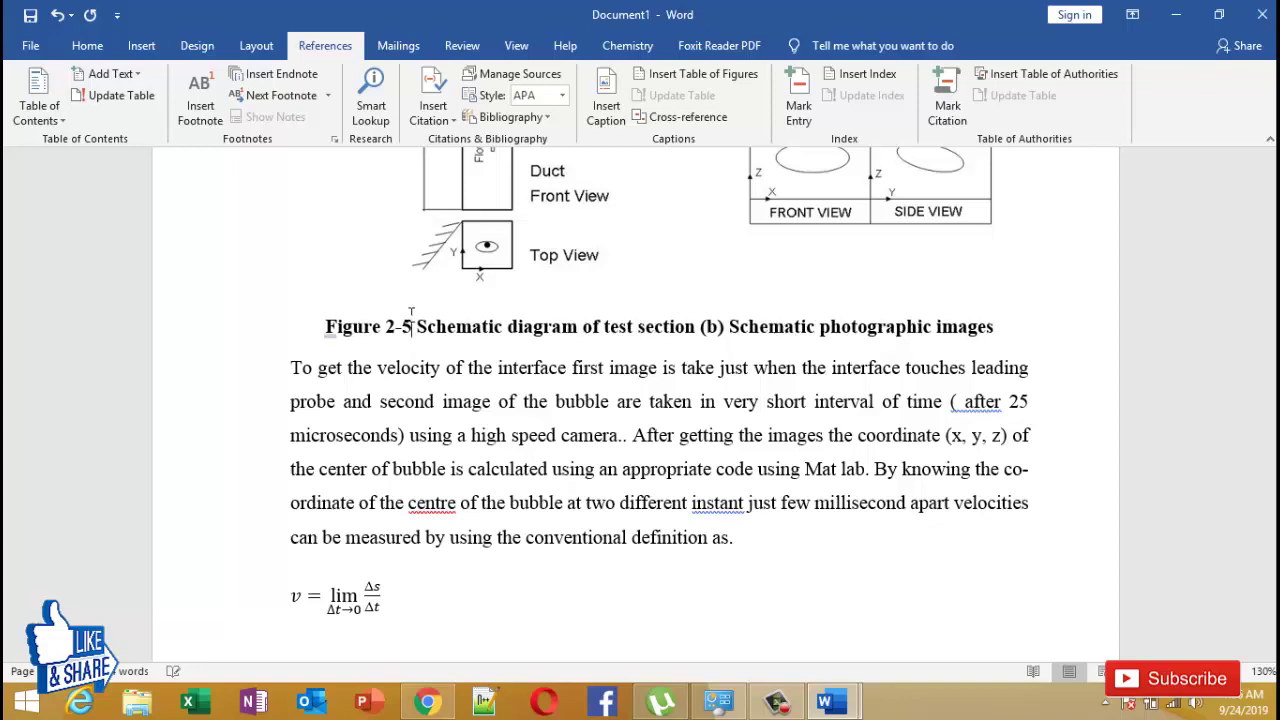
# Step: Delete the old Figure 3-1 caption label and type the figcap shortcut in its place
pyautogui.scroll(-15, 549, 386)
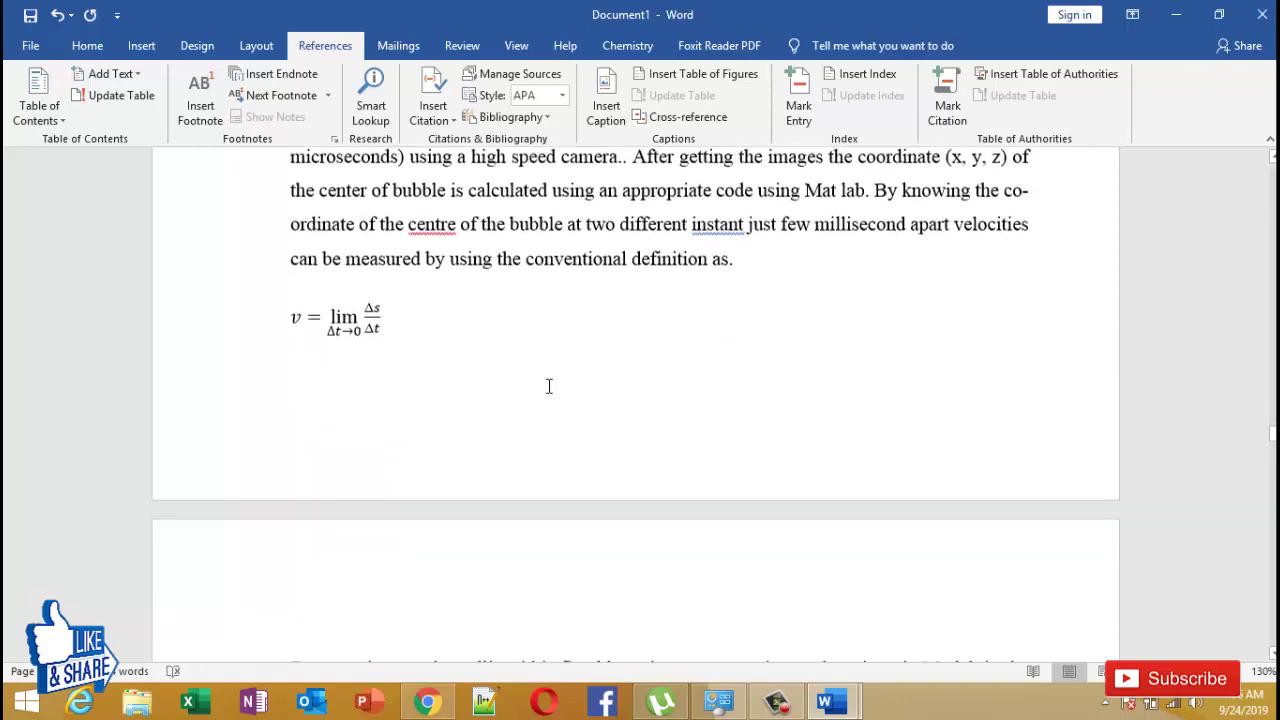
pyautogui.scroll(-20, 504, 357)
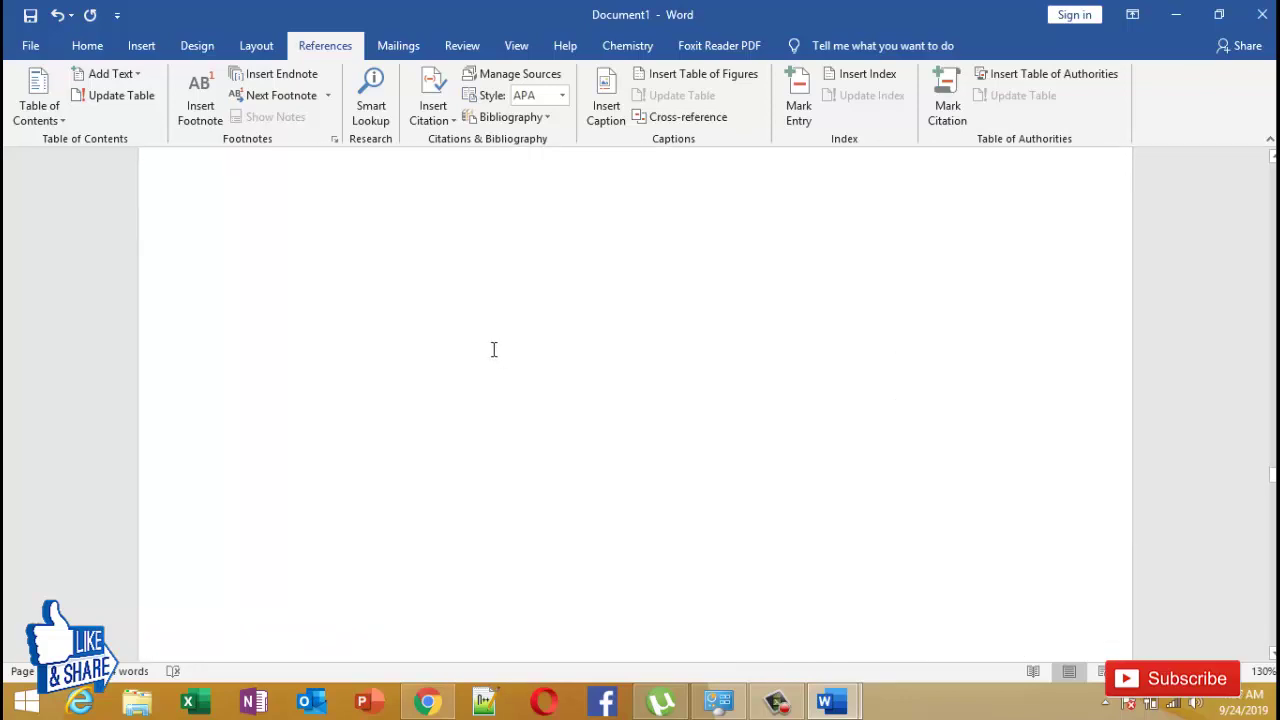
pyautogui.scroll(-20, 484, 354)
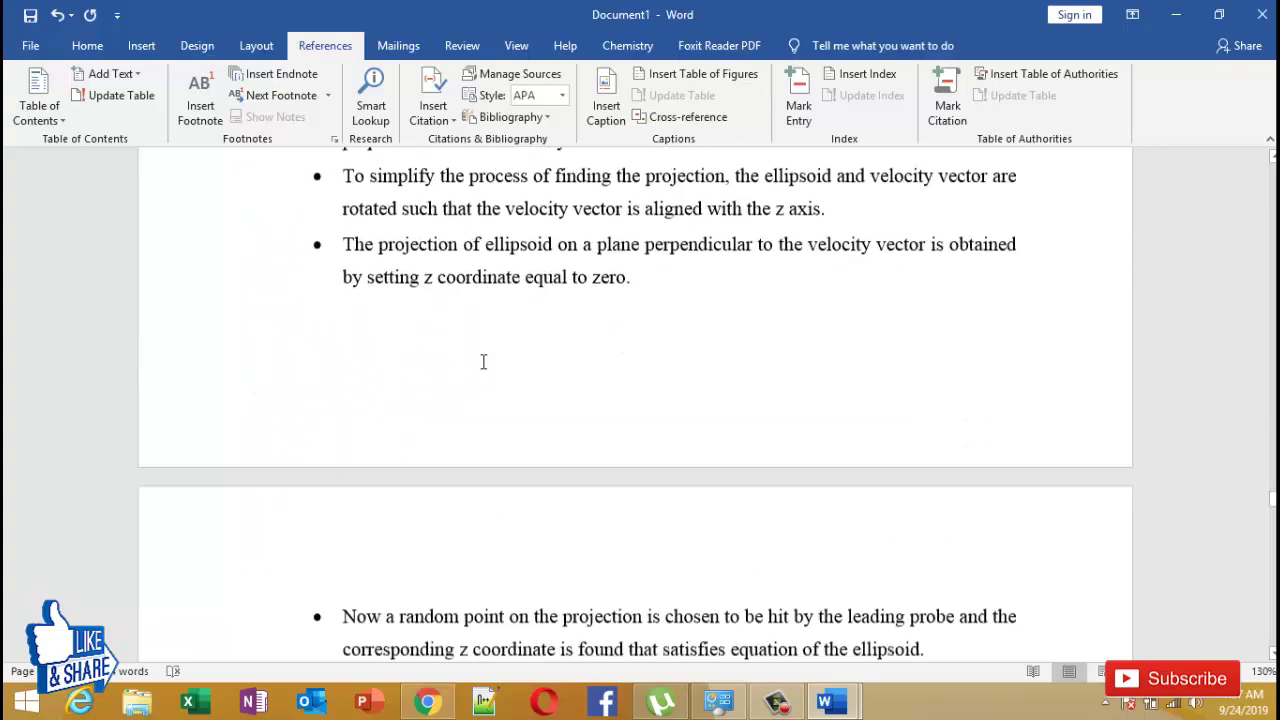
pyautogui.scroll(-4, 430, 380)
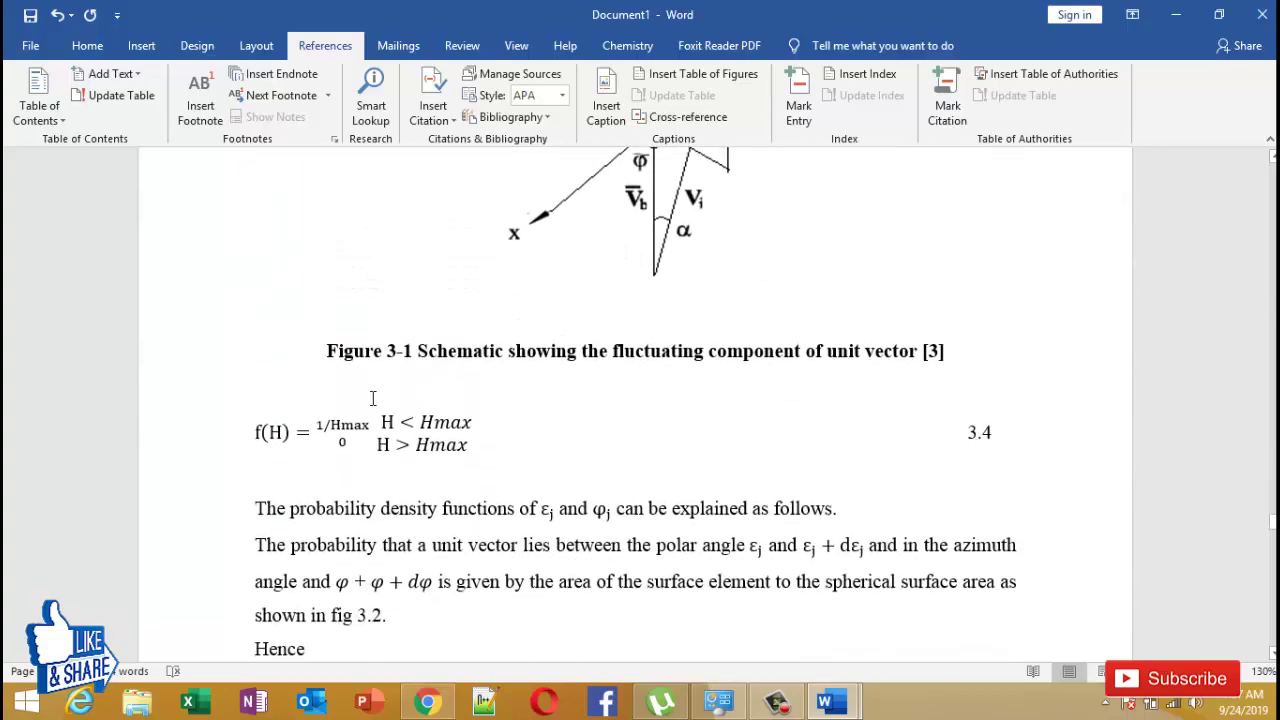
pyautogui.moveTo(323, 354); pyautogui.dragTo(417, 350)
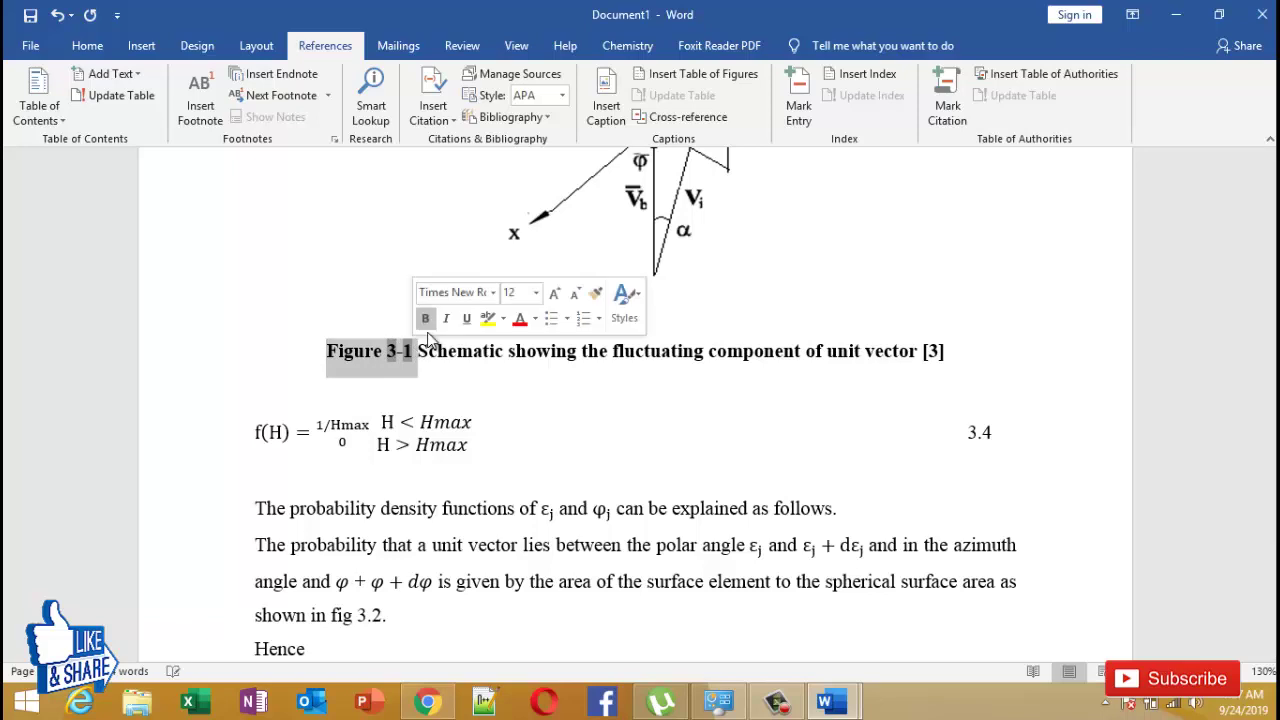
pyautogui.press('Delete')
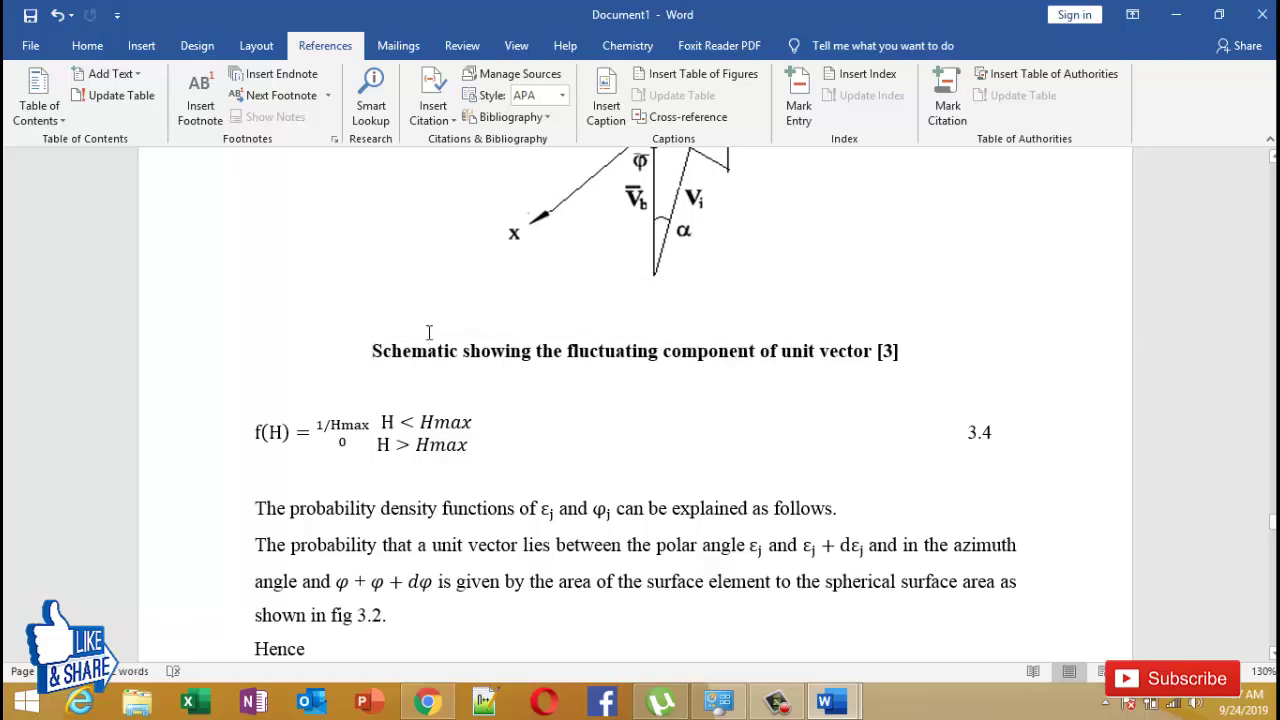
pyautogui.write('fig')
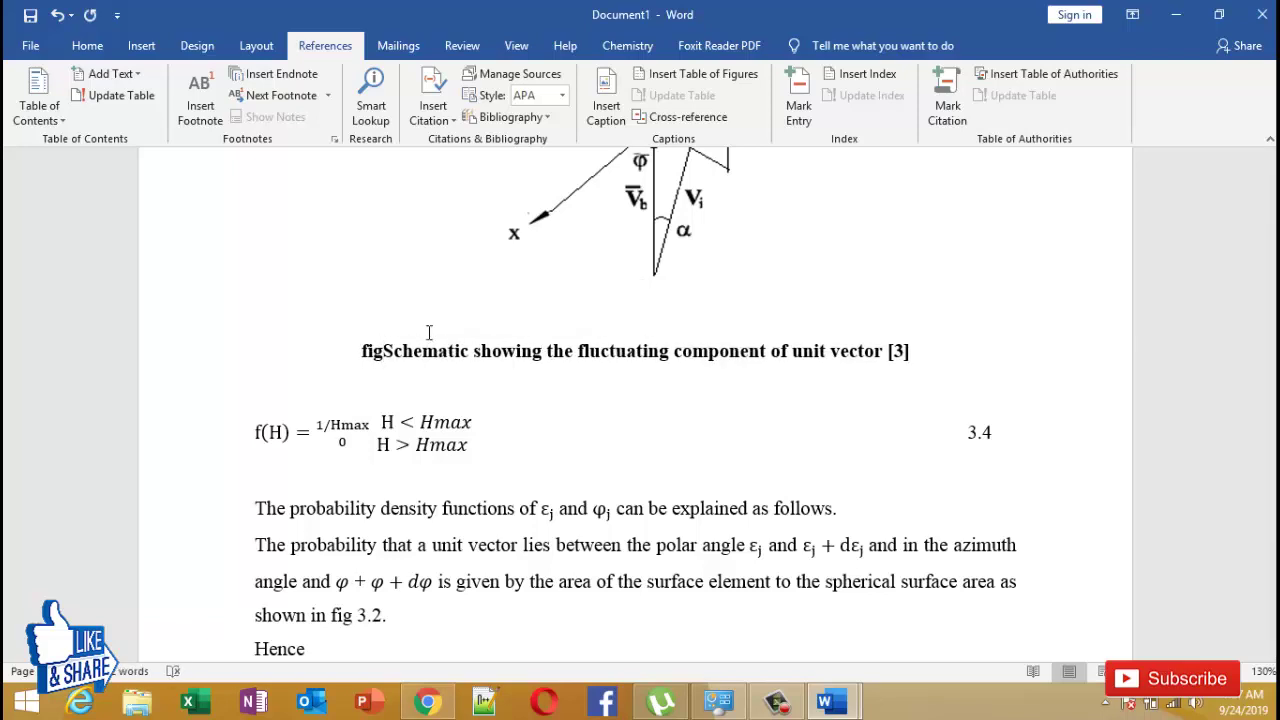
pyautogui.write('ca')
pyautogui.press('BackSpace')
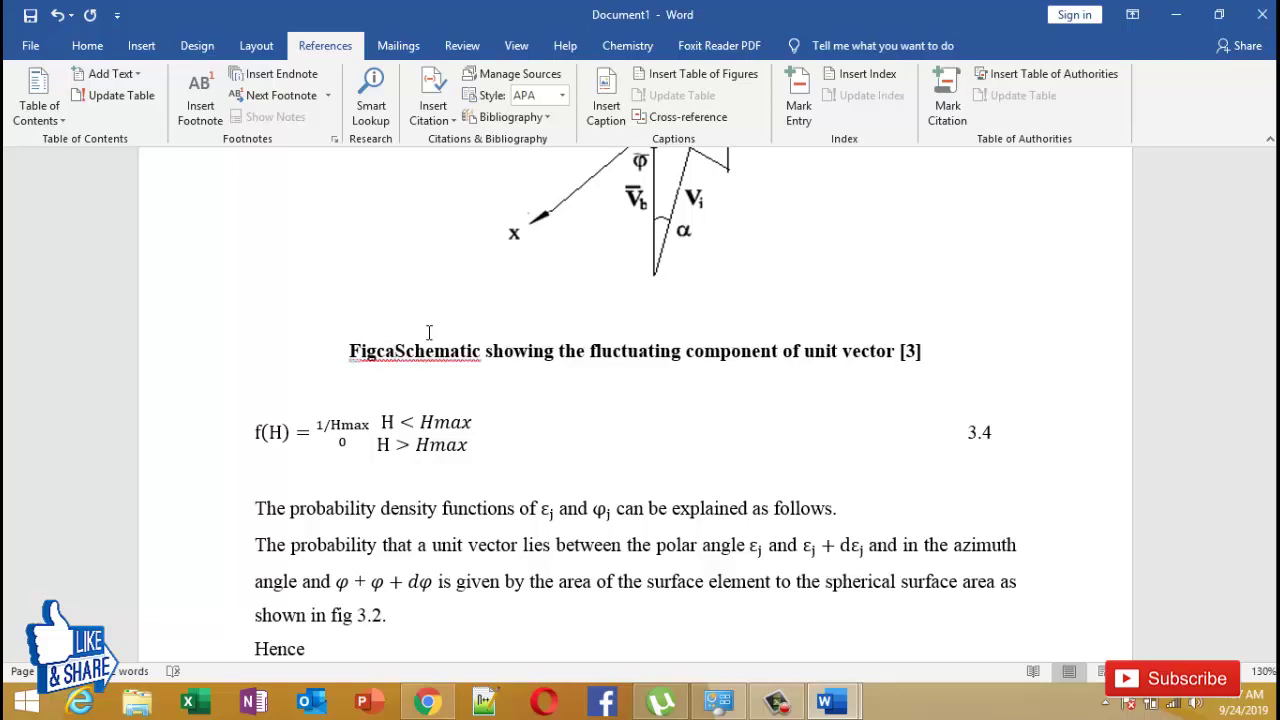
pyautogui.press('BackSpace')
pyautogui.press('BackSpace')
pyautogui.press('BackSpace')
pyautogui.press('BackSpace')
pyautogui.press('BackSpace')
pyautogui.write('fig')
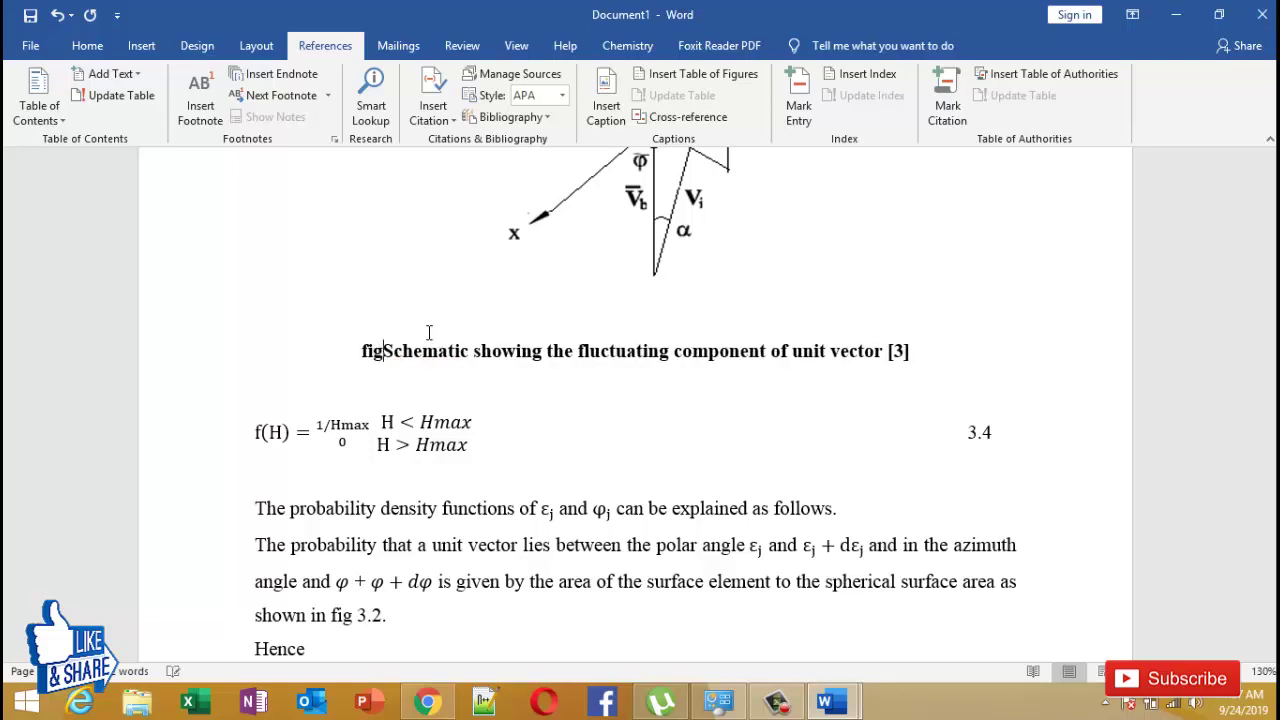
pyautogui.write('ap')
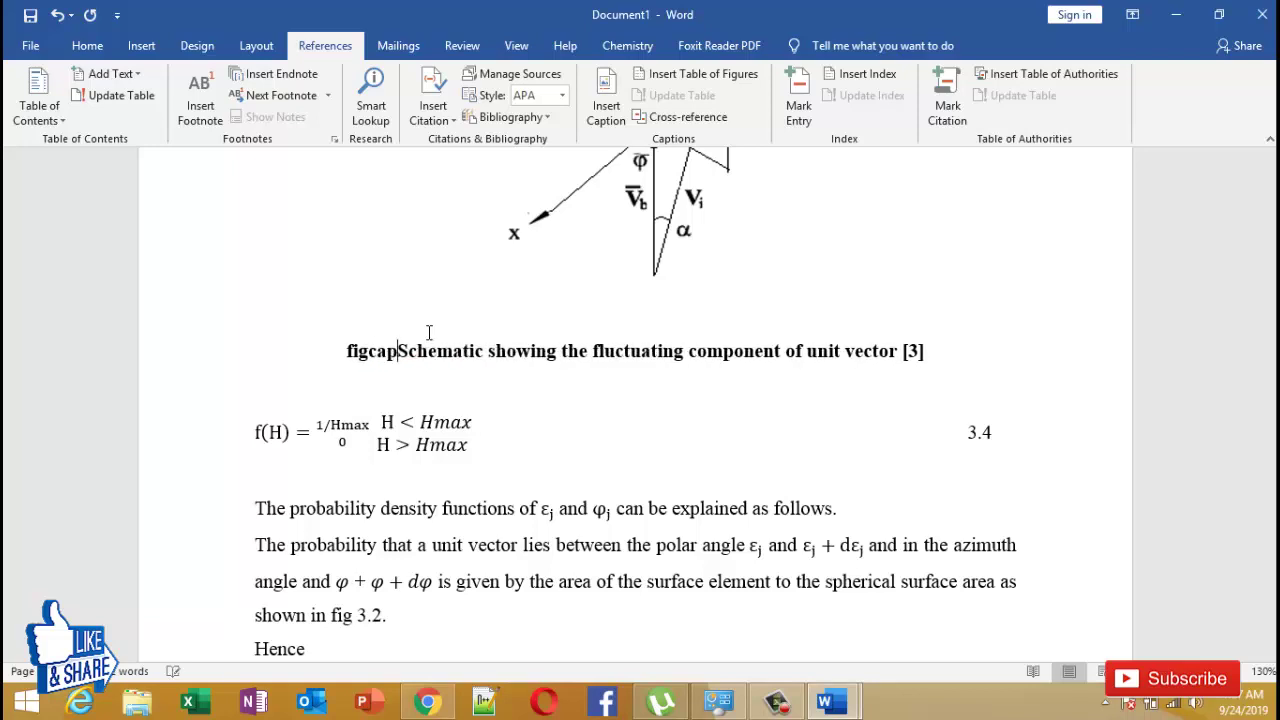
pyautogui.press('Return')
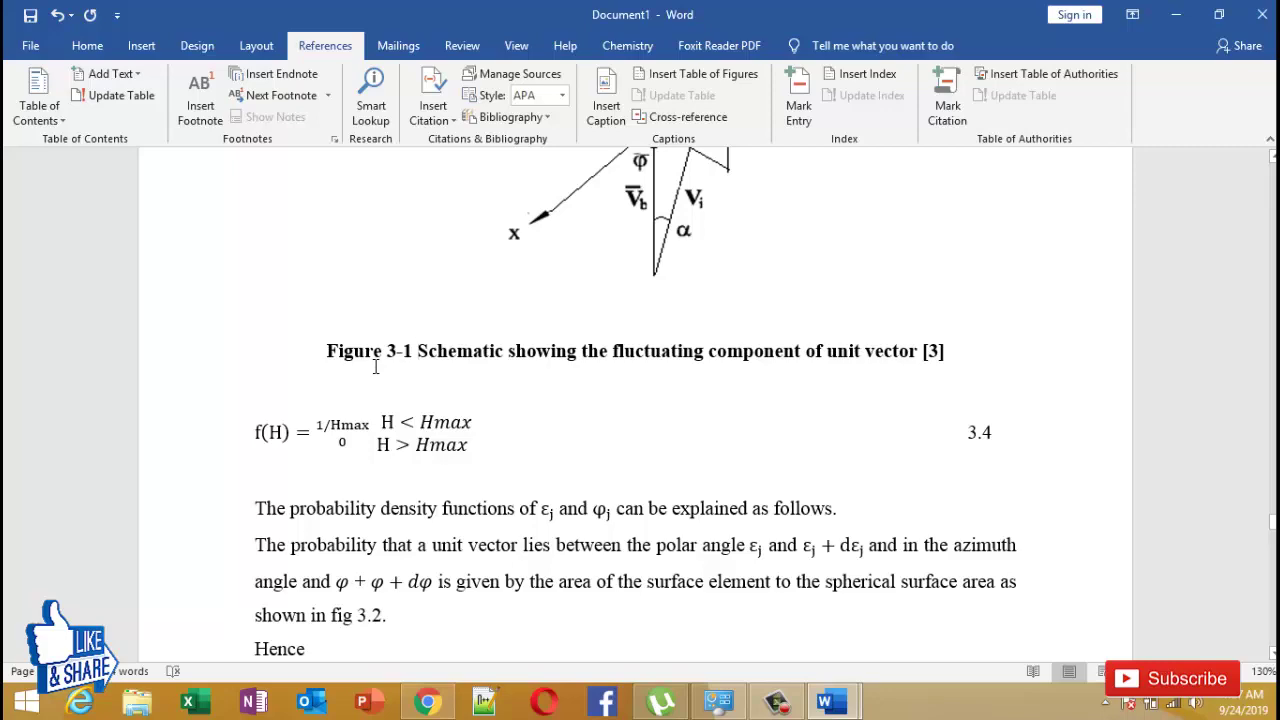
# Step: Go back to page 1 and place the cursor on an empty line under 'List of Figures'
pyautogui.scroll(-10, 378, 367)
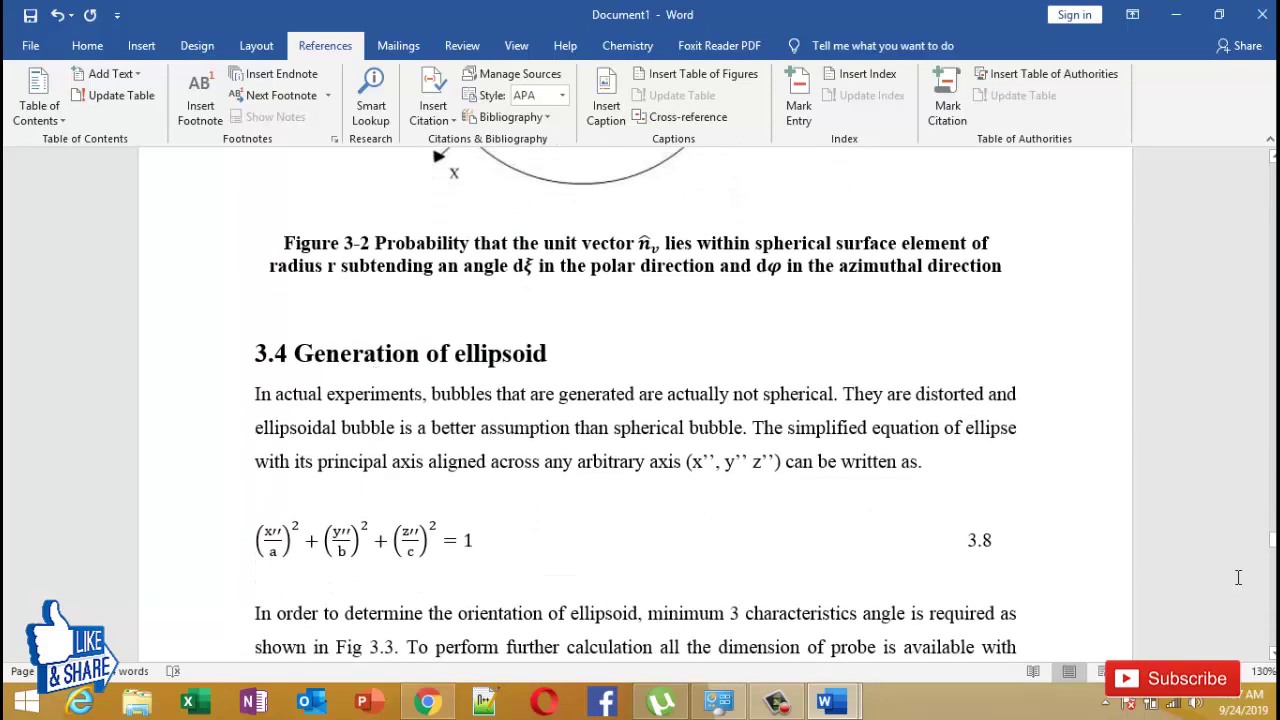
pyautogui.moveTo(1272, 552); pyautogui.dragTo(1272, 163)
pyautogui.scroll(-1, 704, 343)
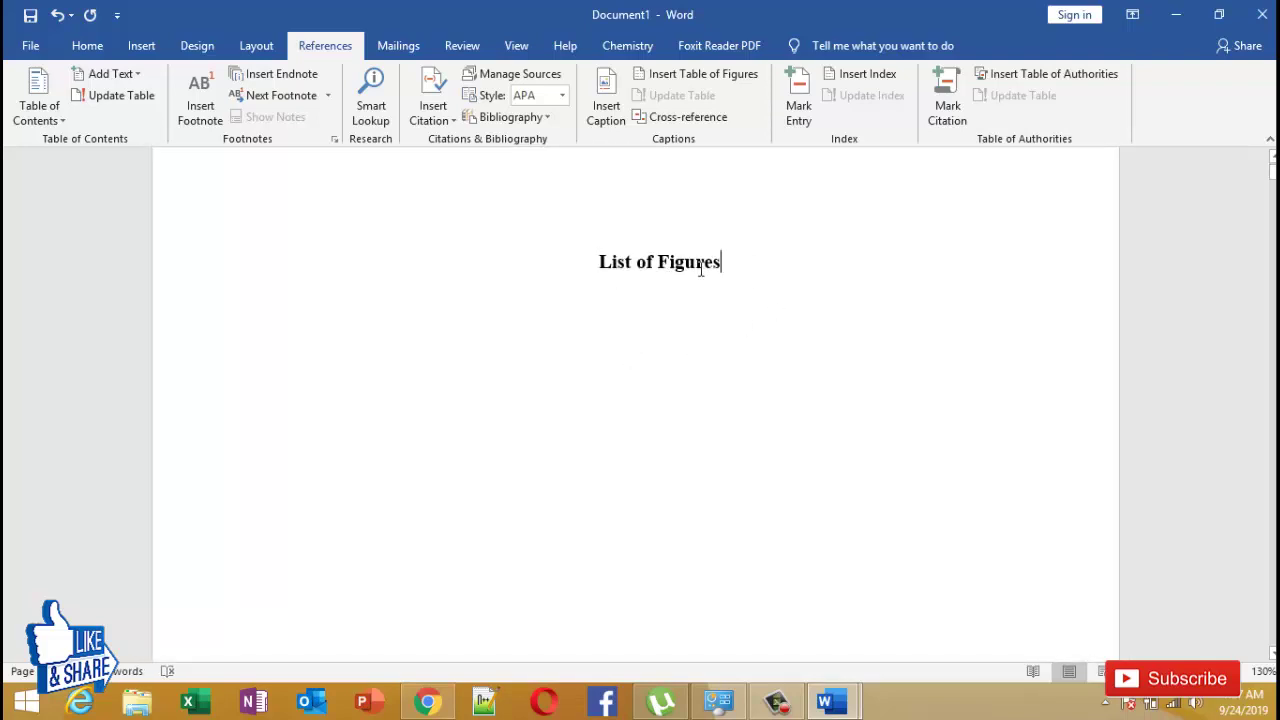
pyautogui.press('Return')
pyautogui.tripleClick(602, 261)
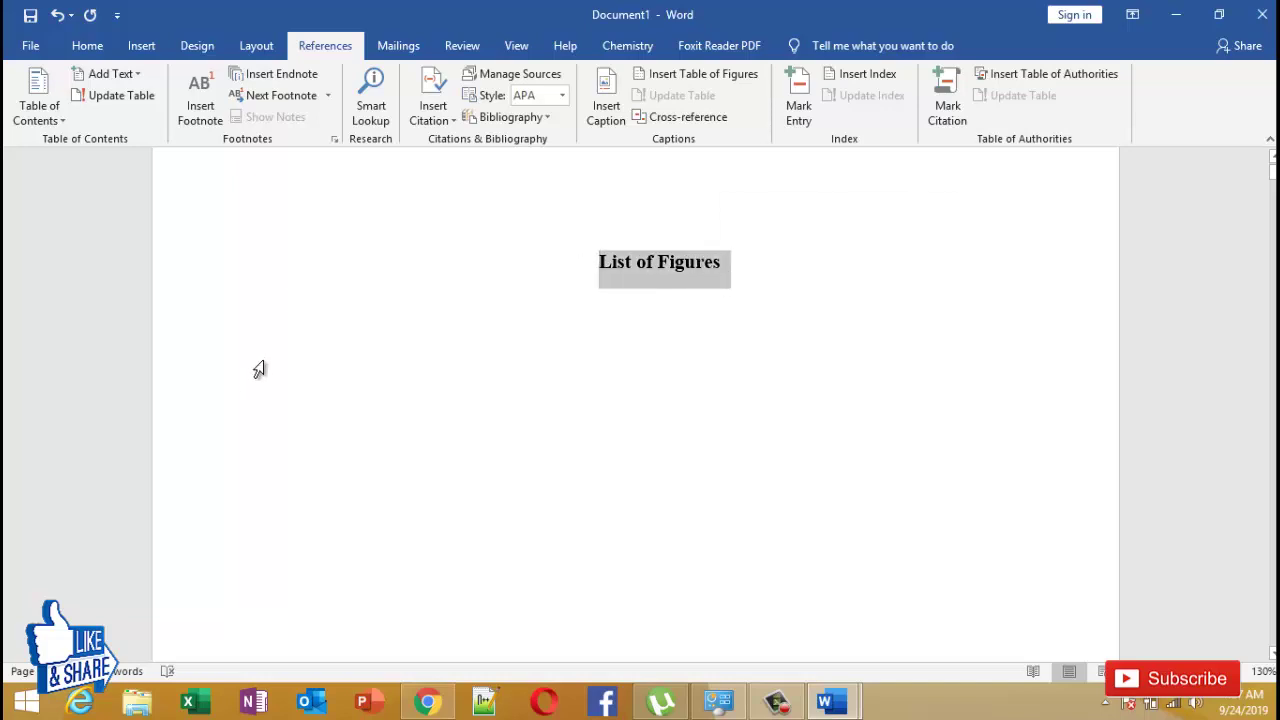
pyautogui.click(283, 318)
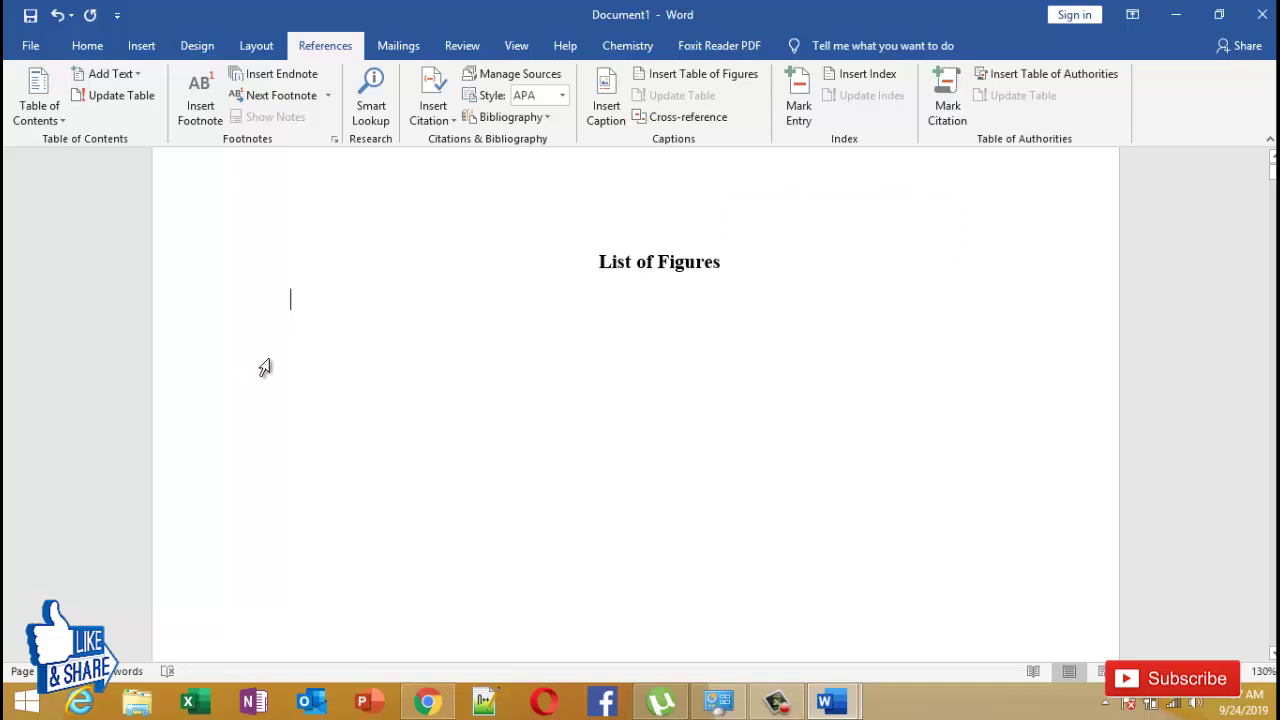
# Step: Start a table of figures built from Figure captions with From template formatting
pyautogui.click(678, 75)
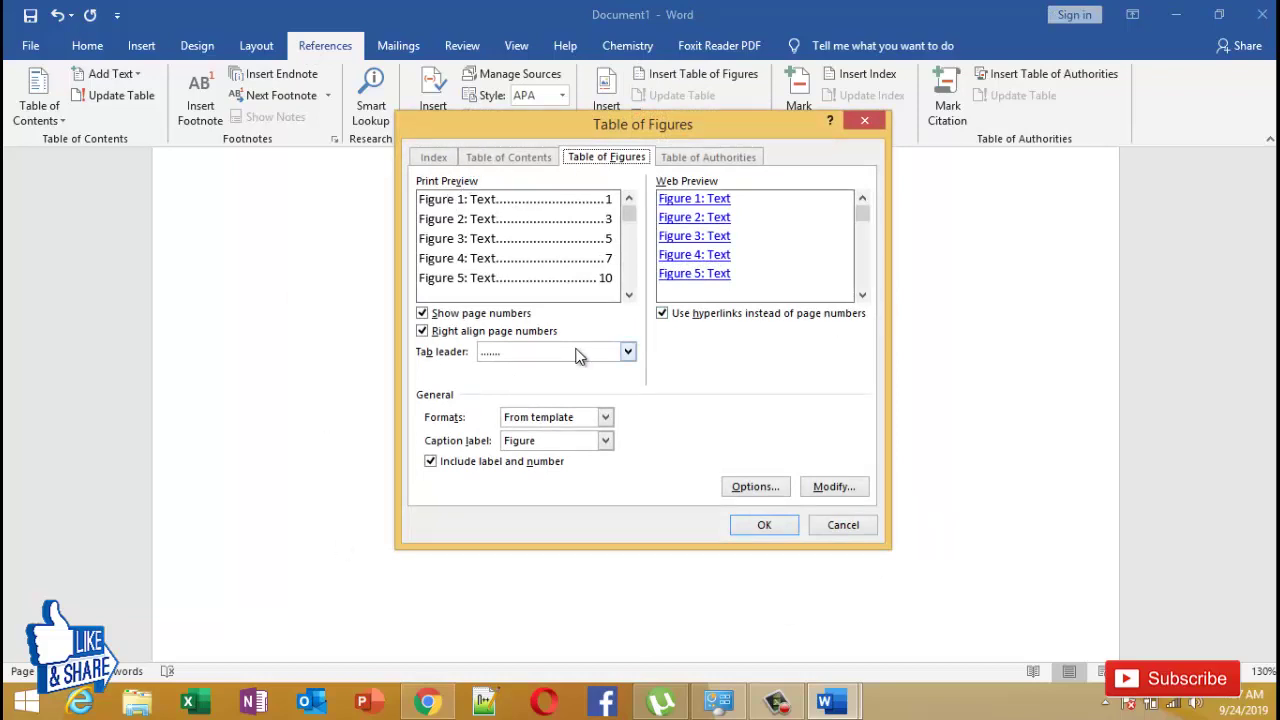
pyautogui.click(603, 441)
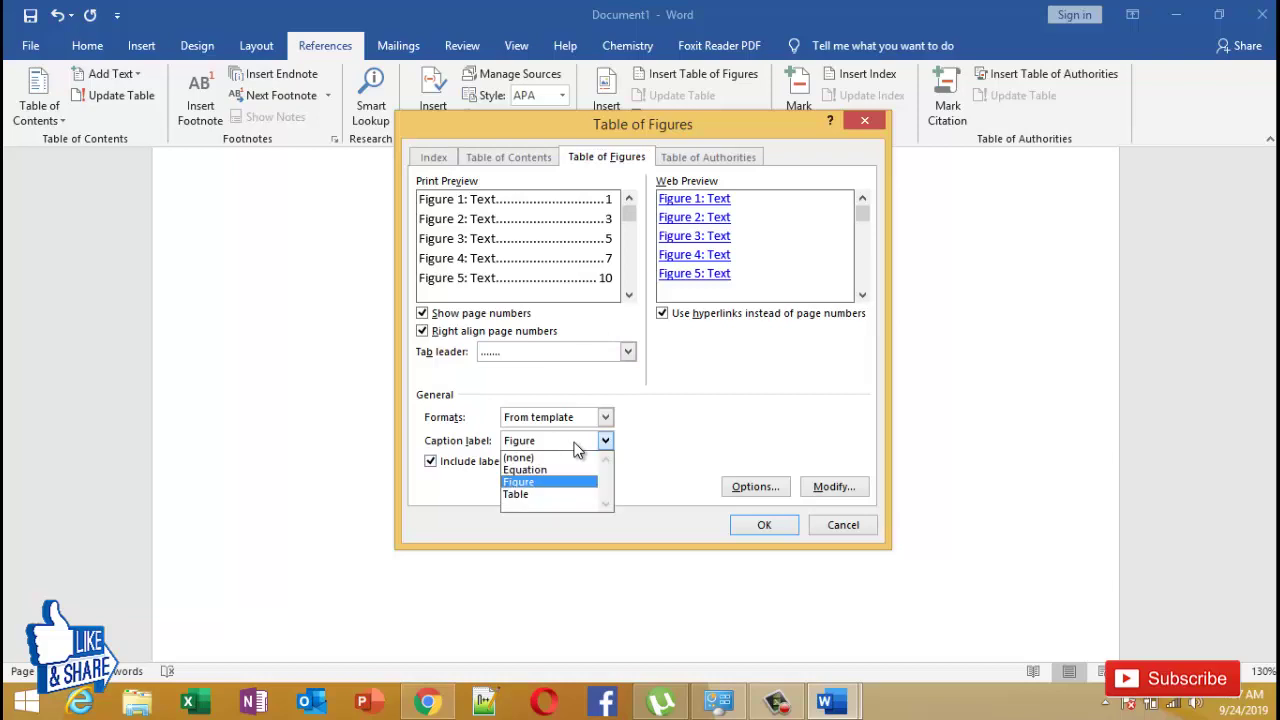
pyautogui.click(522, 482)
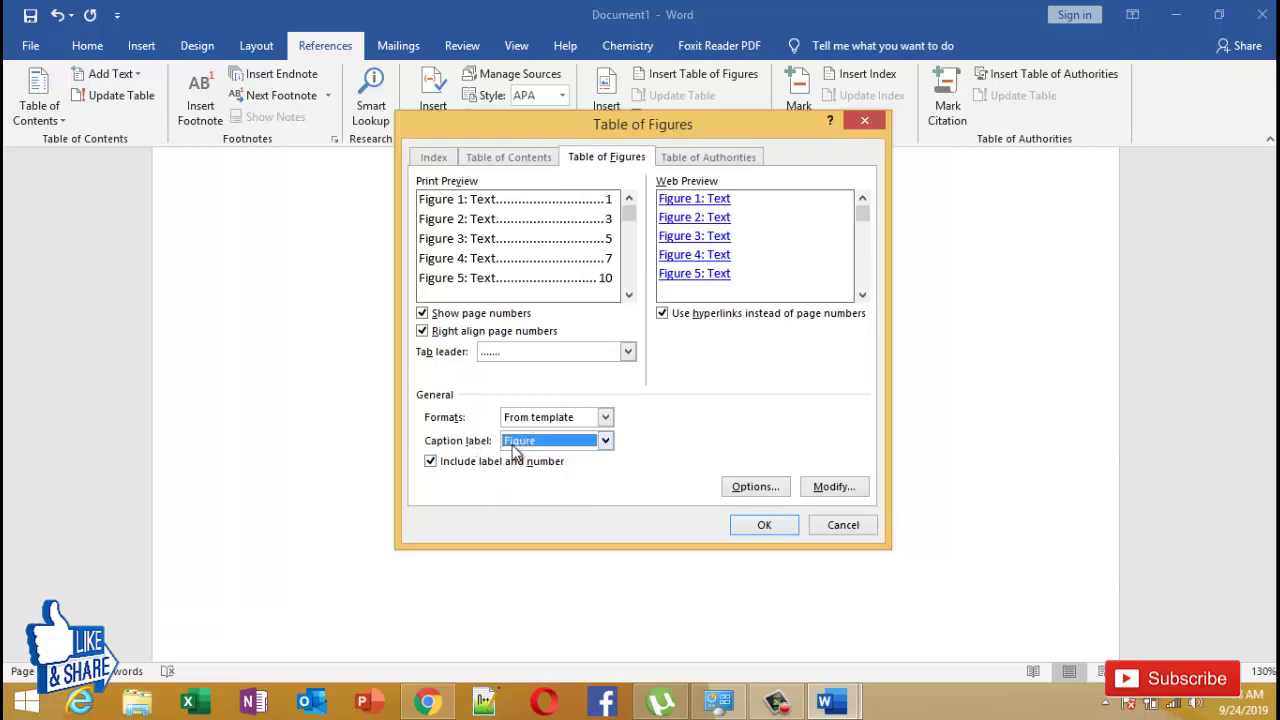
pyautogui.click(588, 420)
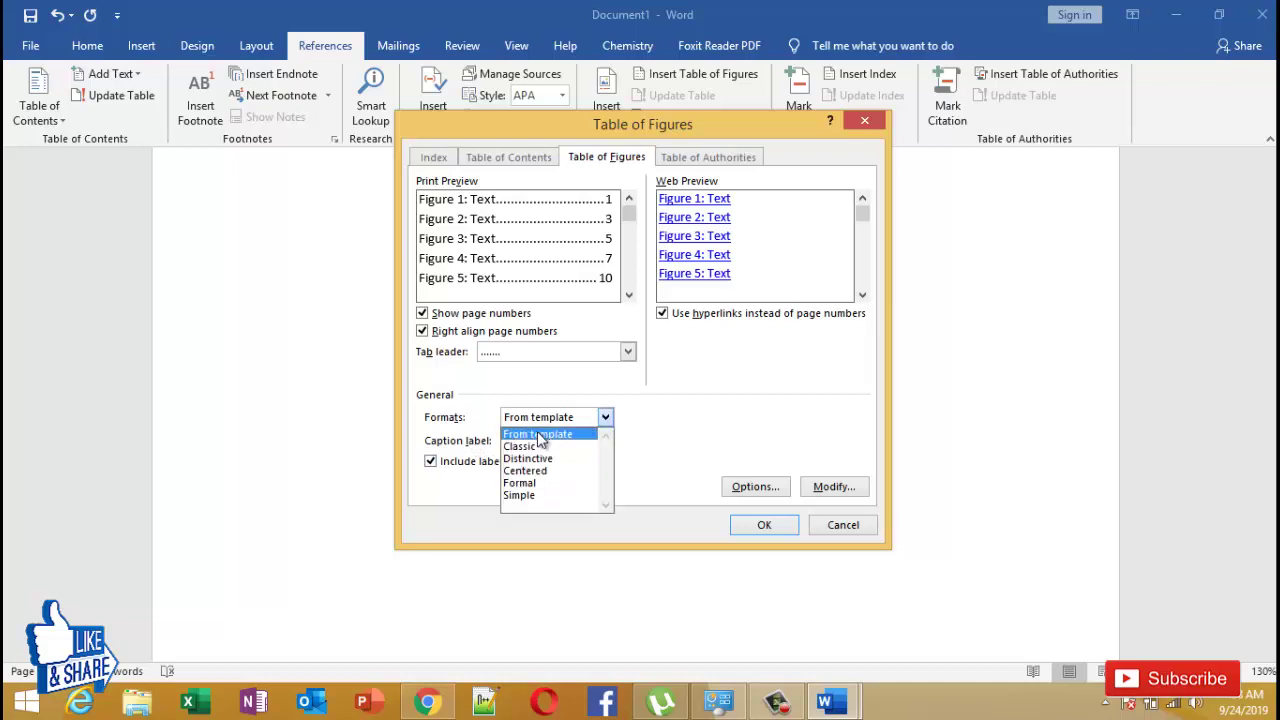
pyautogui.click(537, 435)
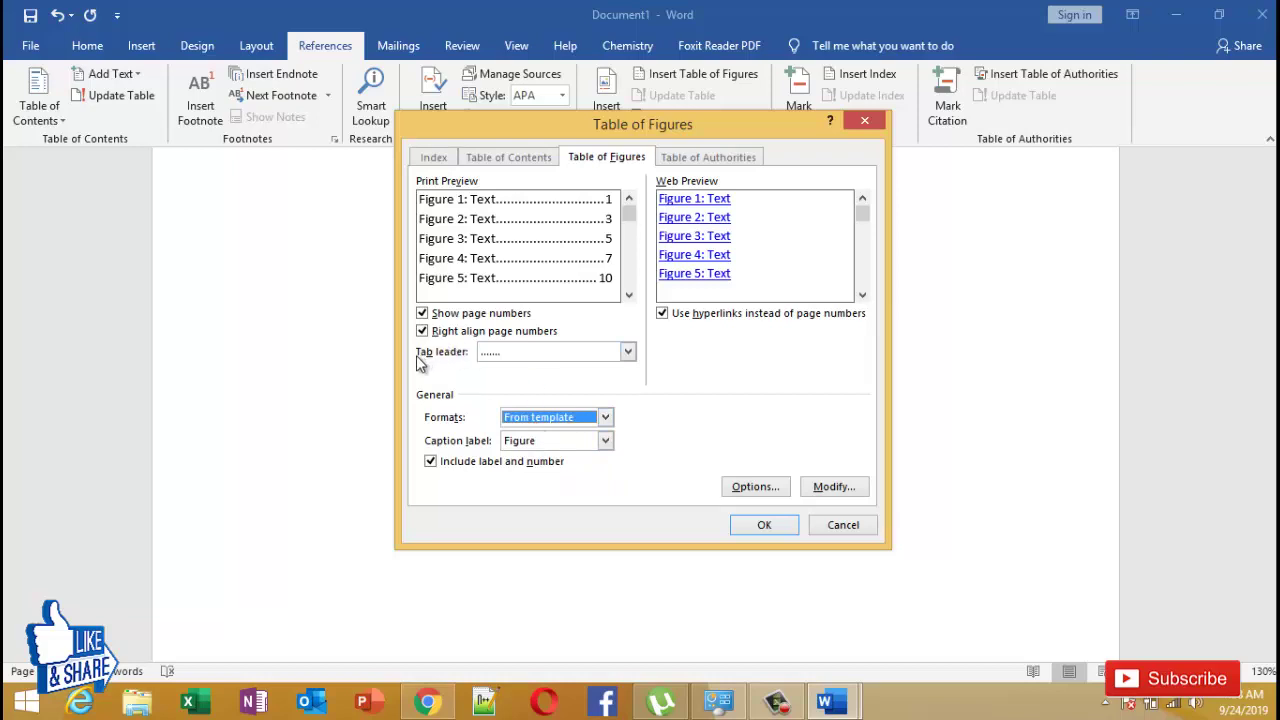
# Step: Set a dotted tab leader and insert the list, replacing the existing one
pyautogui.click(516, 361)
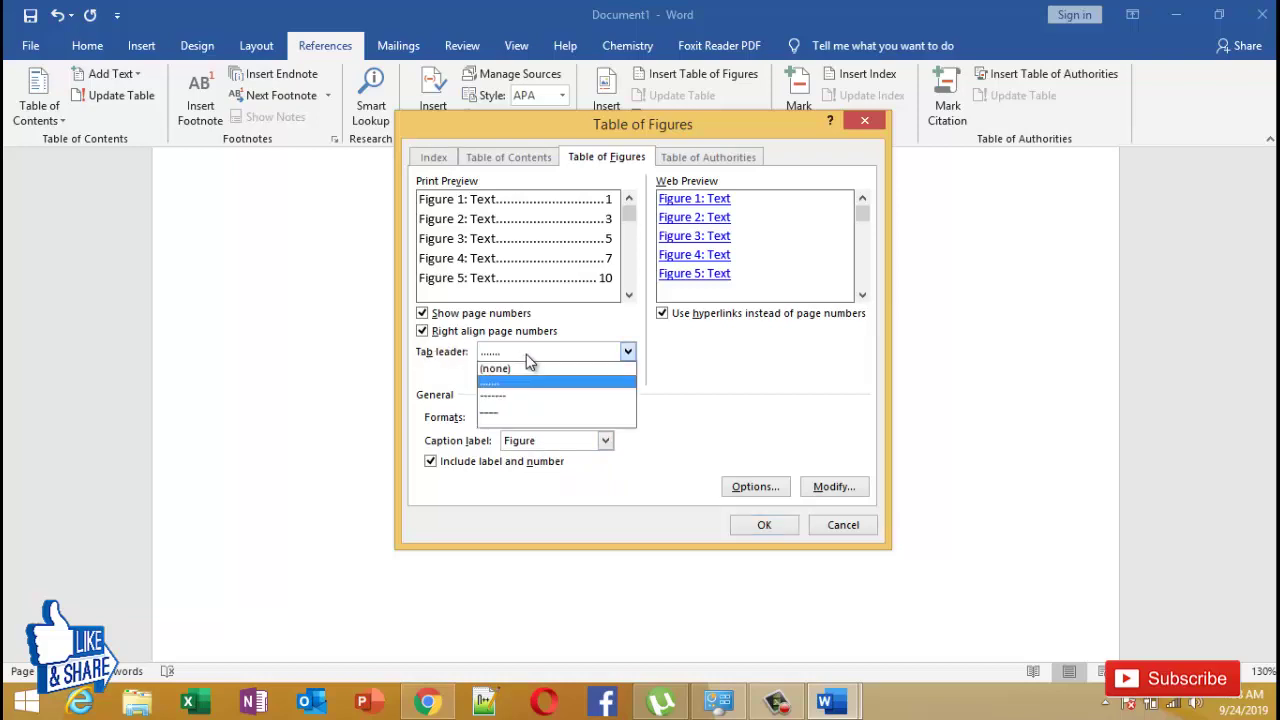
pyautogui.click(493, 397)
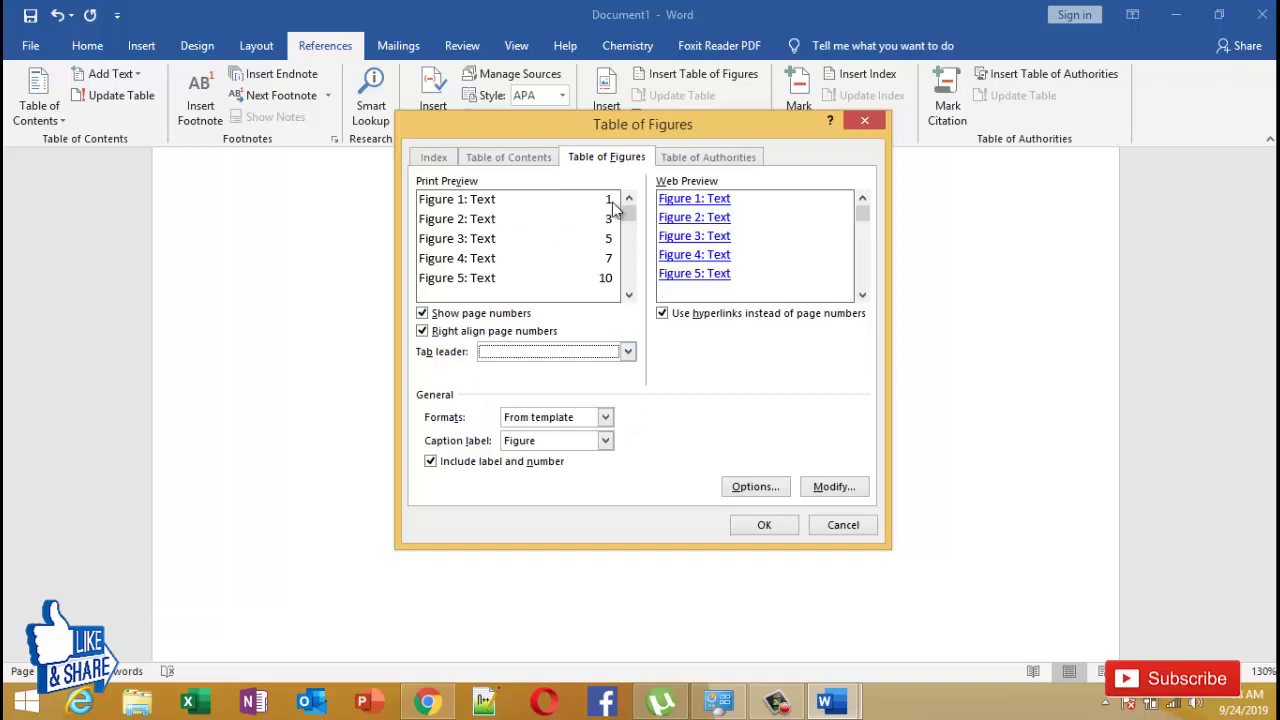
pyautogui.click(510, 352)
pyautogui.click(497, 378)
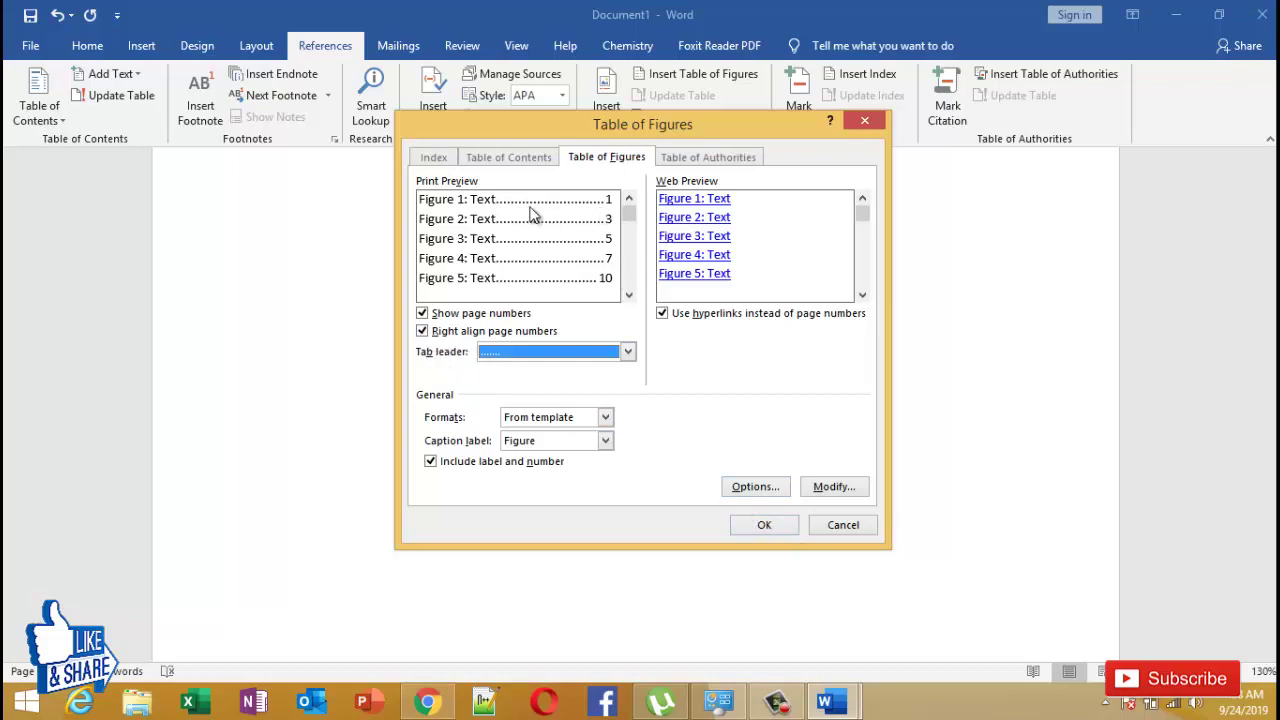
pyautogui.click(535, 358)
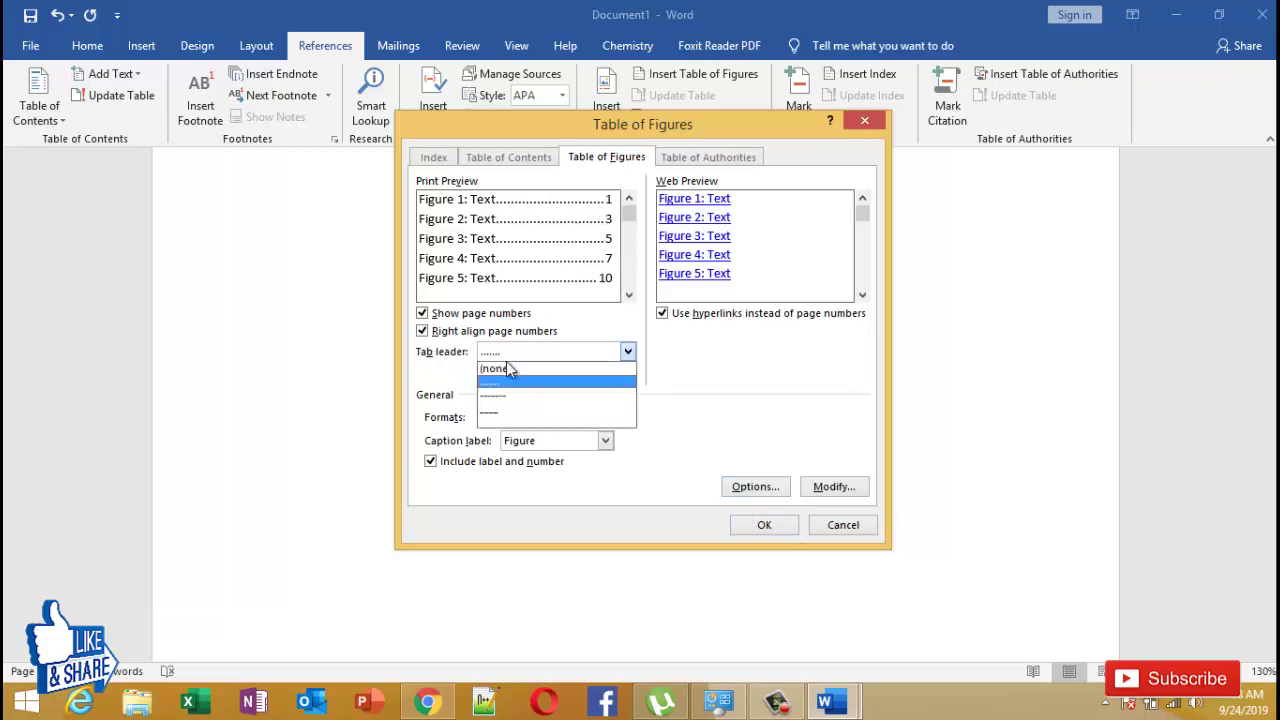
pyautogui.click(505, 372)
pyautogui.click(526, 357)
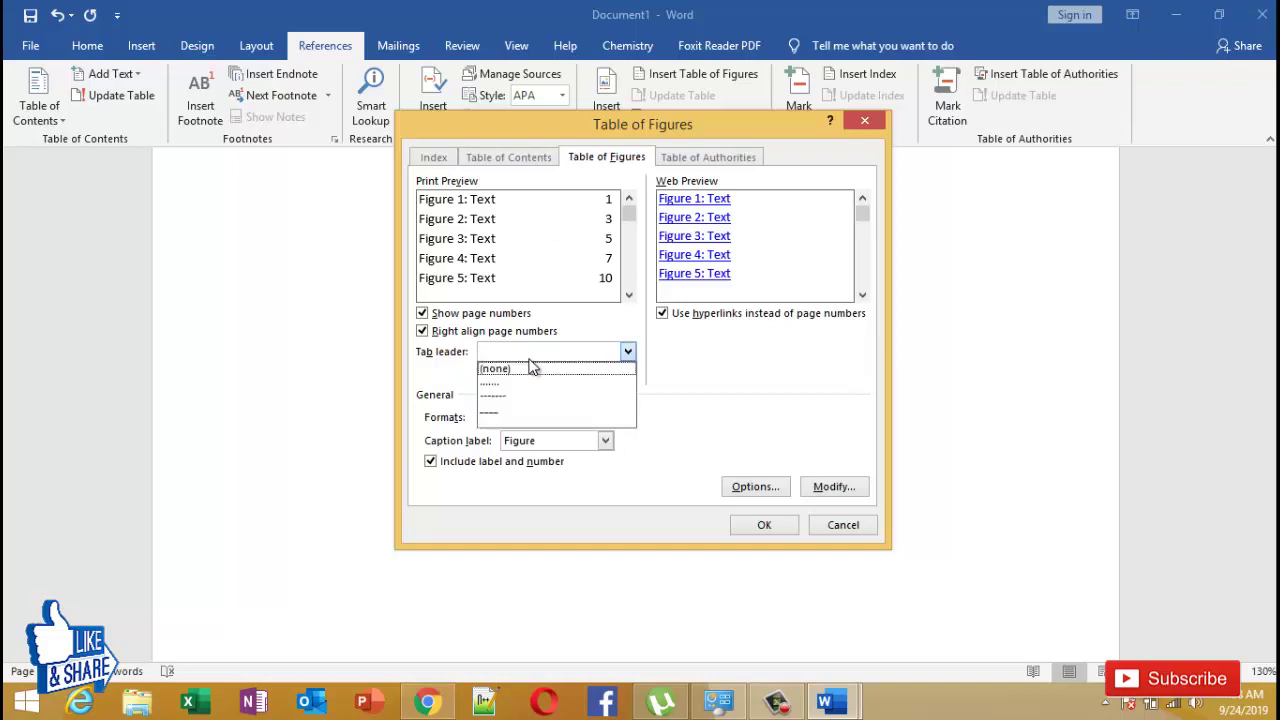
pyautogui.click(507, 383)
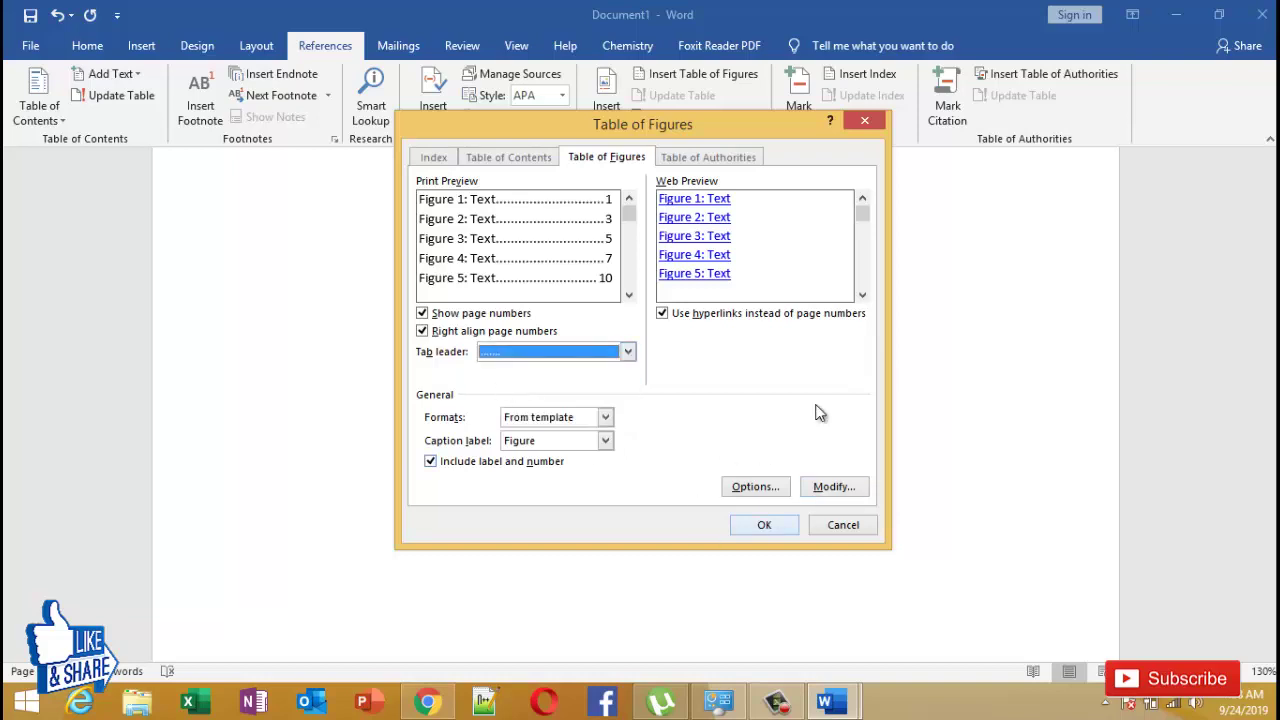
pyautogui.click(760, 526)
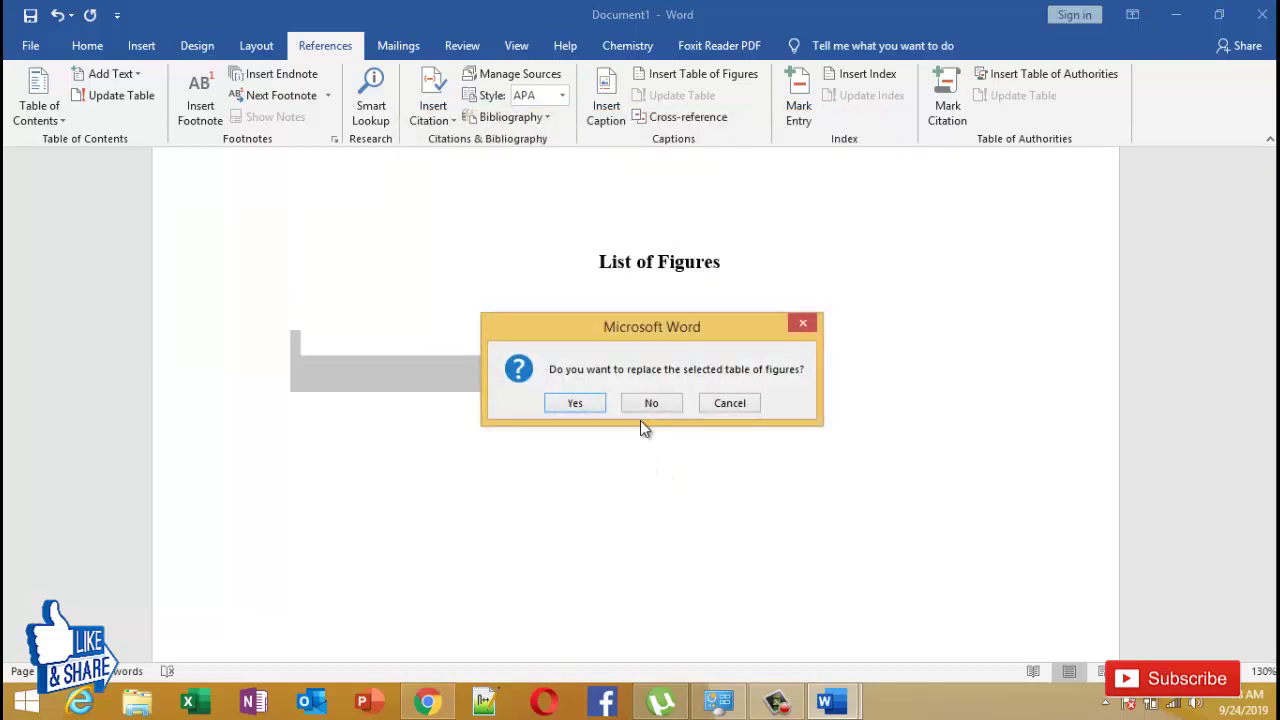
pyautogui.click(576, 404)
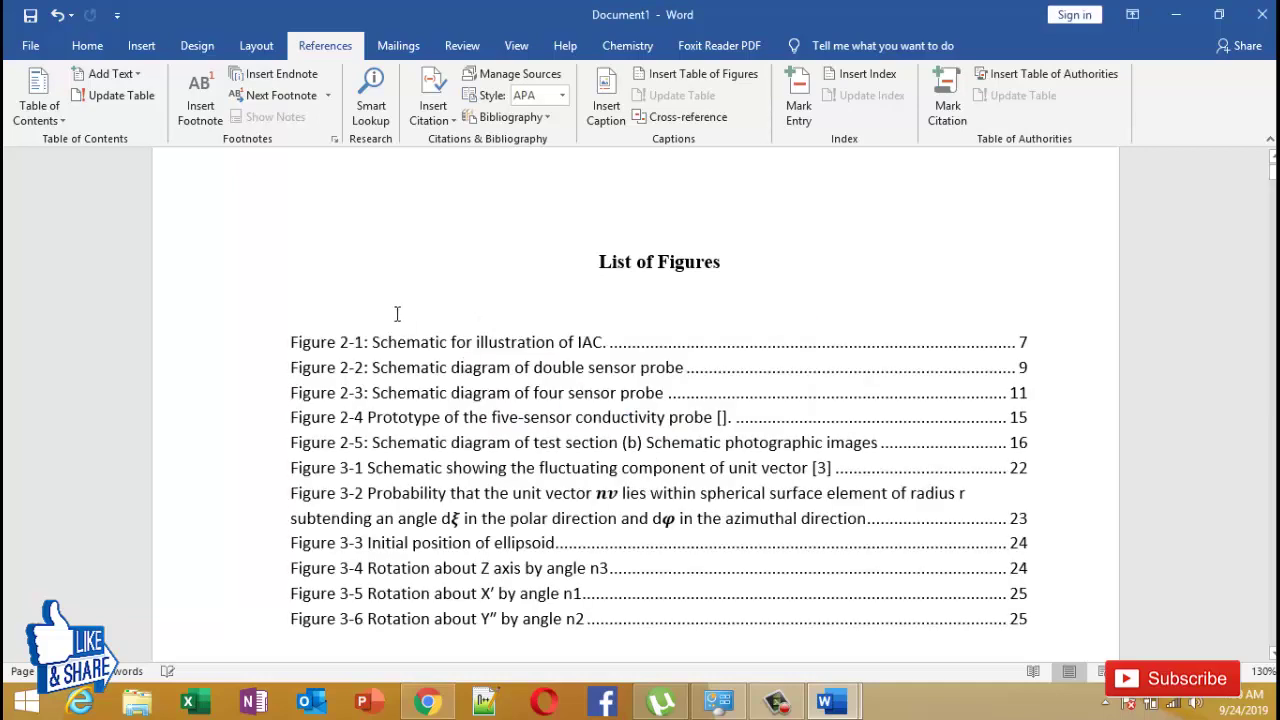
# Step: Confirm replacing the list, then delete the List of Figures and restore it with undo
pyautogui.click(408, 290)
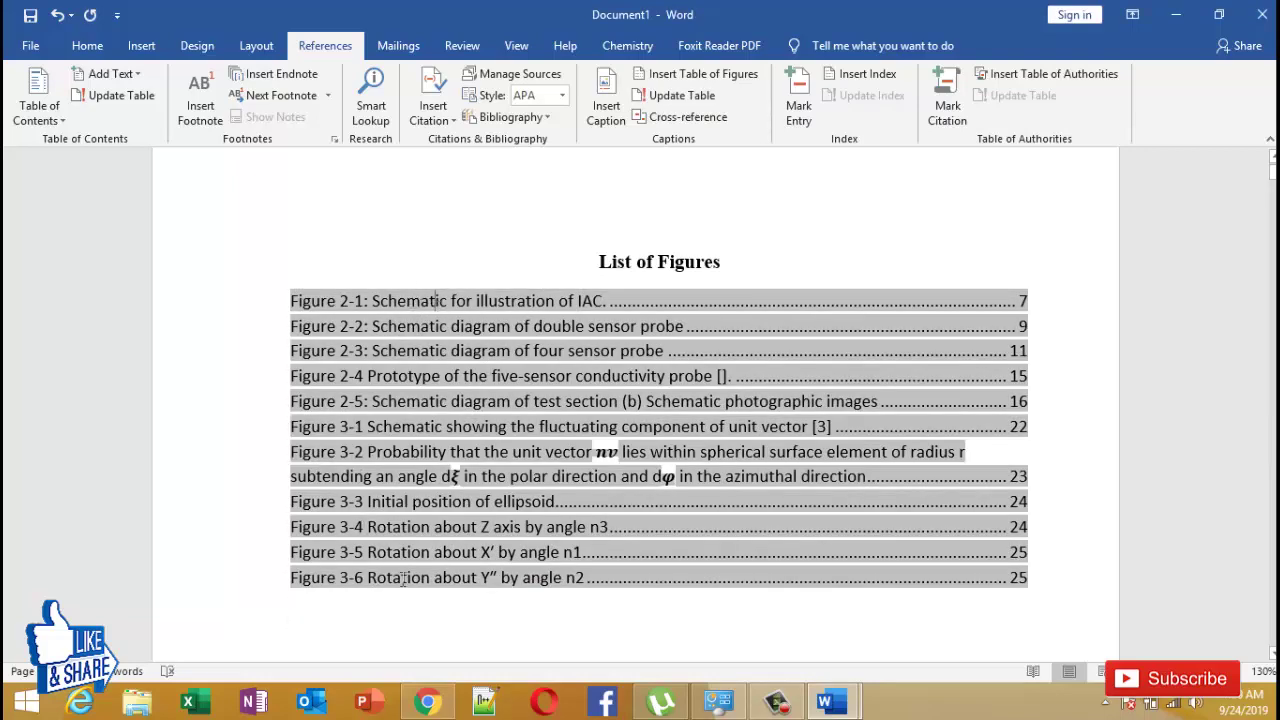
pyautogui.moveTo(291, 300); pyautogui.dragTo(583, 580)
pyautogui.press('Delete')
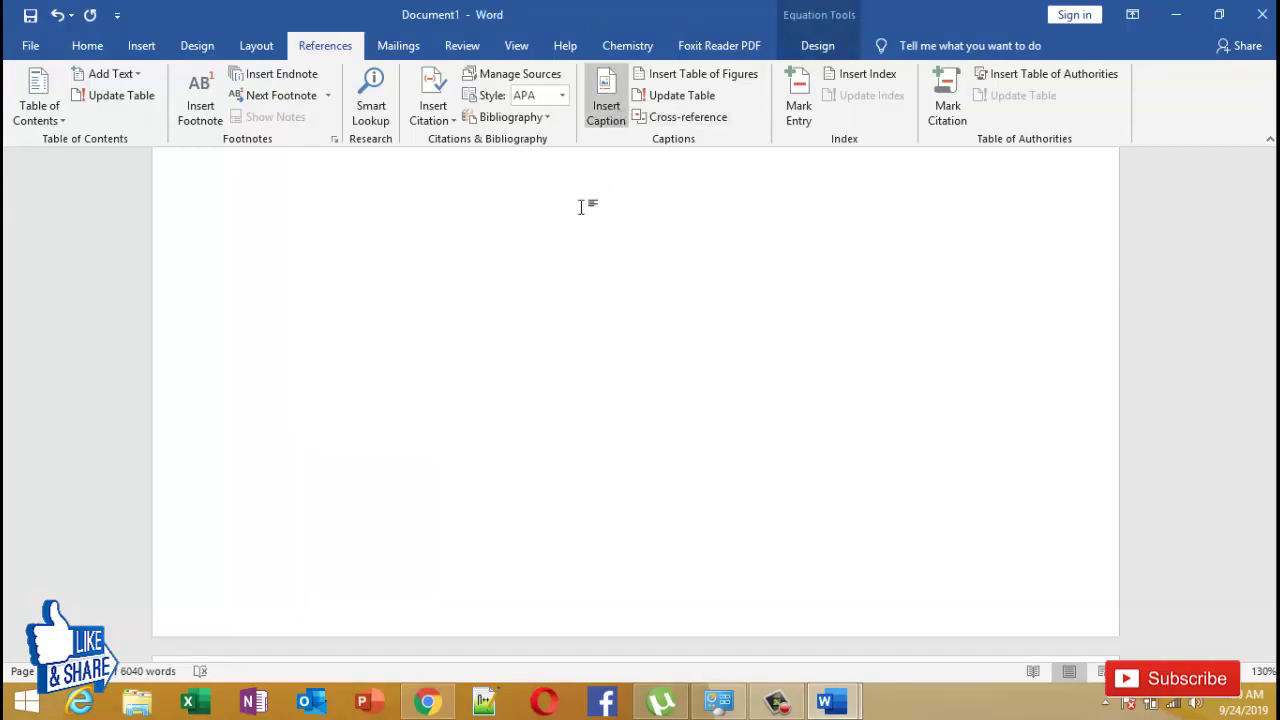
pyautogui.scroll(-5, 526, 397)
pyautogui.scroll(5, 526, 383)
pyautogui.hotkey('ctrl', 'z')
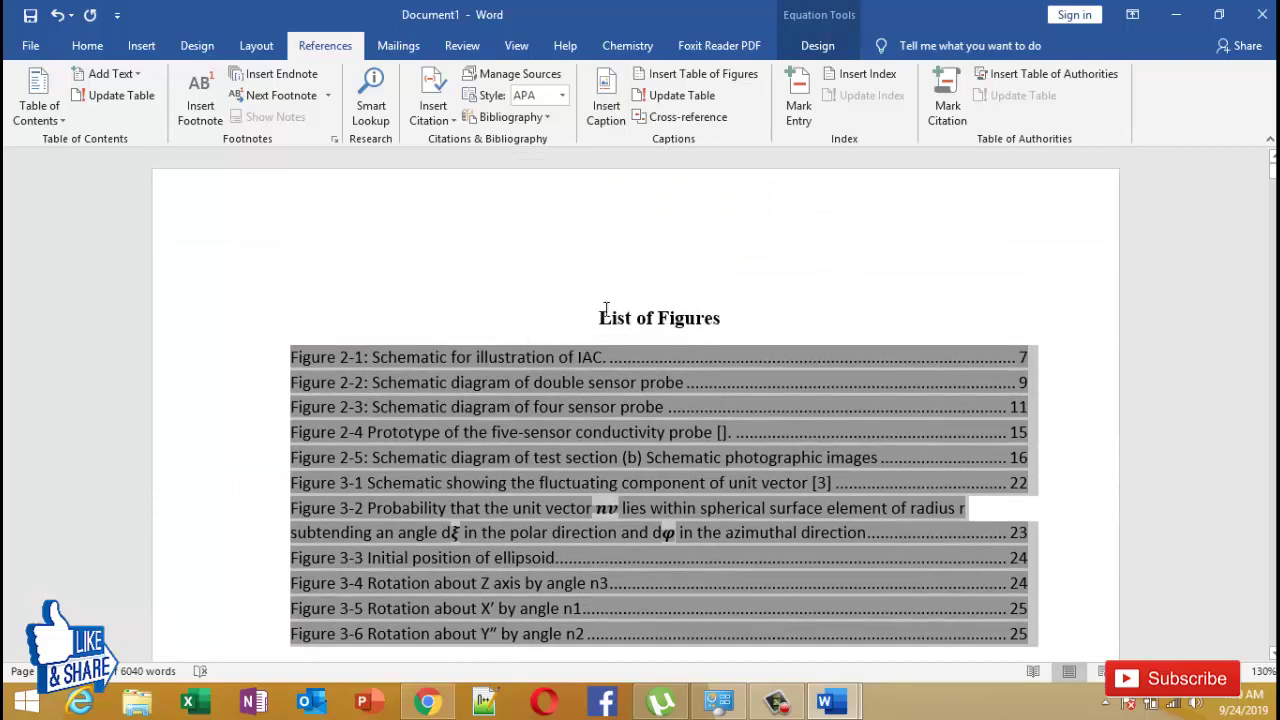
# Step: Scroll down to the body paragraph that cites Figure 2-1
pyautogui.scroll(-10, 569, 326)
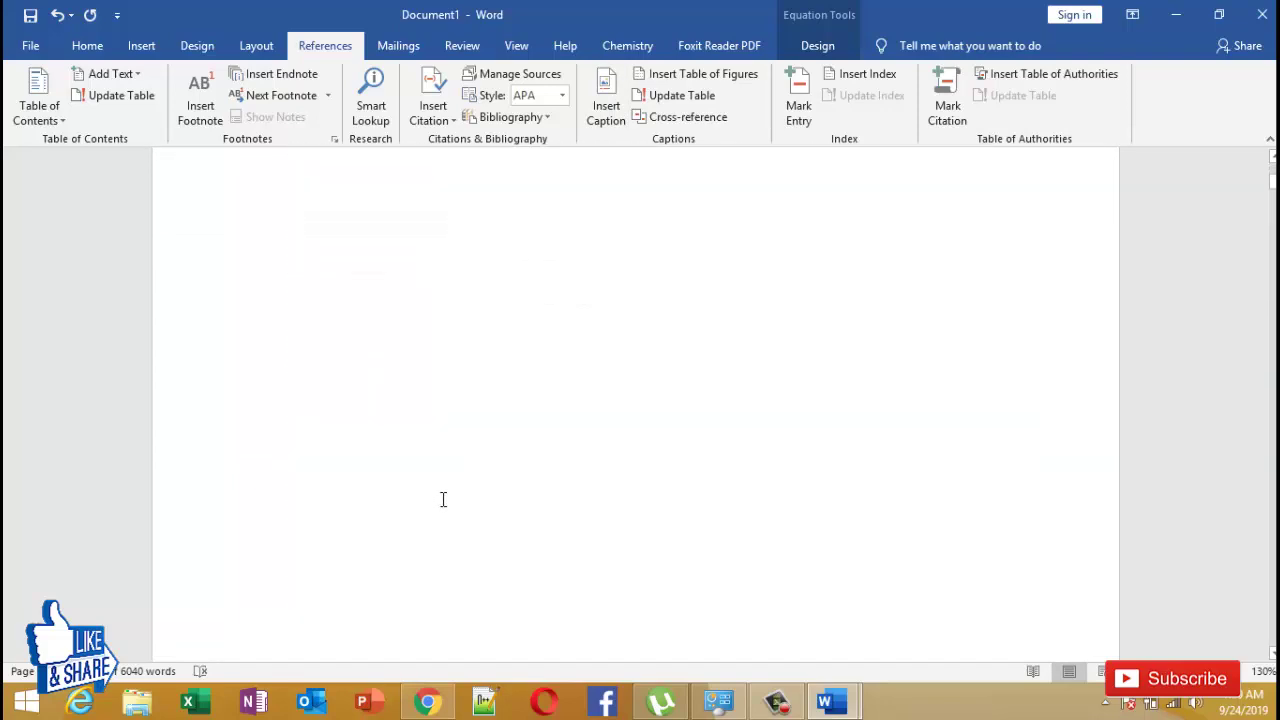
pyautogui.scroll(-10, 443, 499)
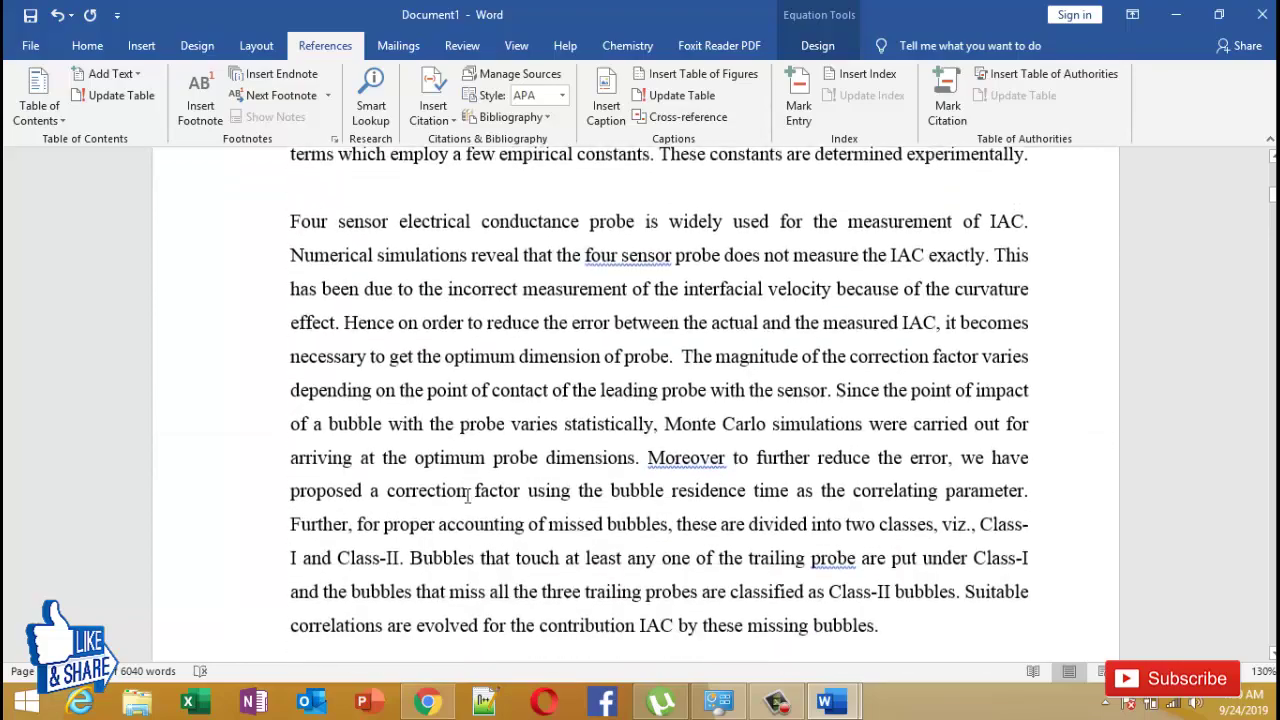
pyautogui.scroll(-10, 467, 497)
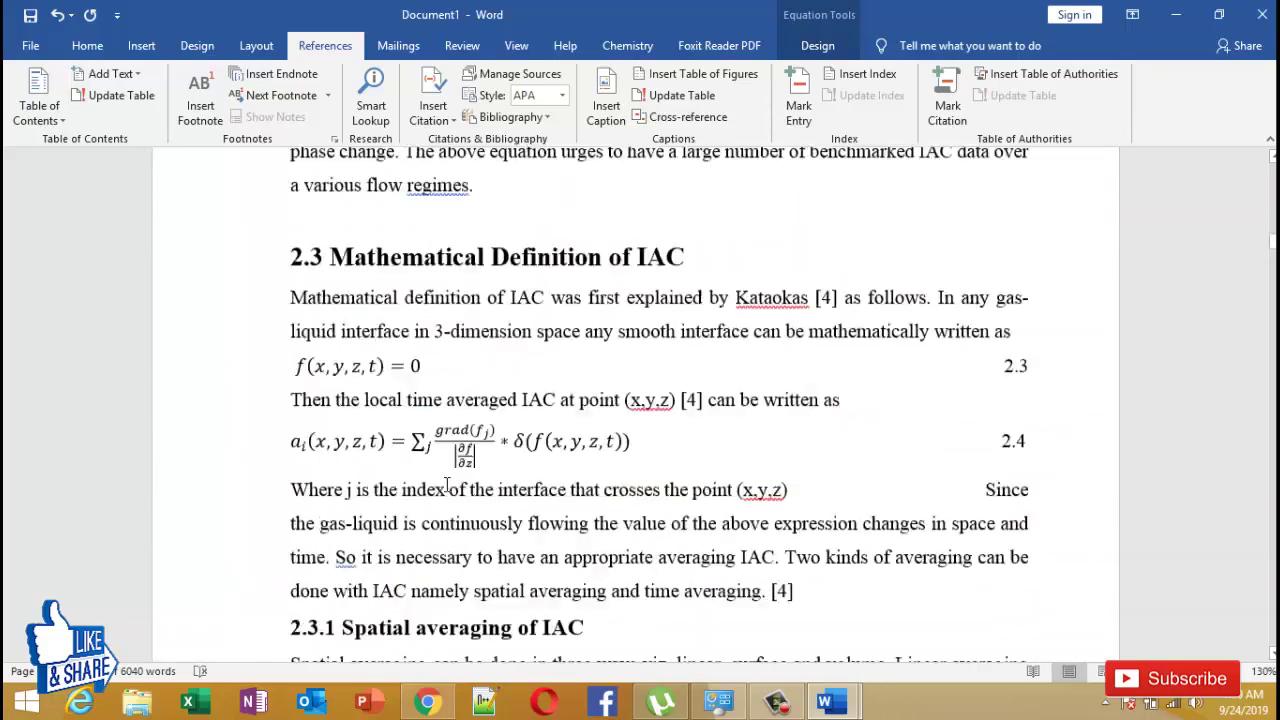
pyautogui.scroll(-15, 447, 486)
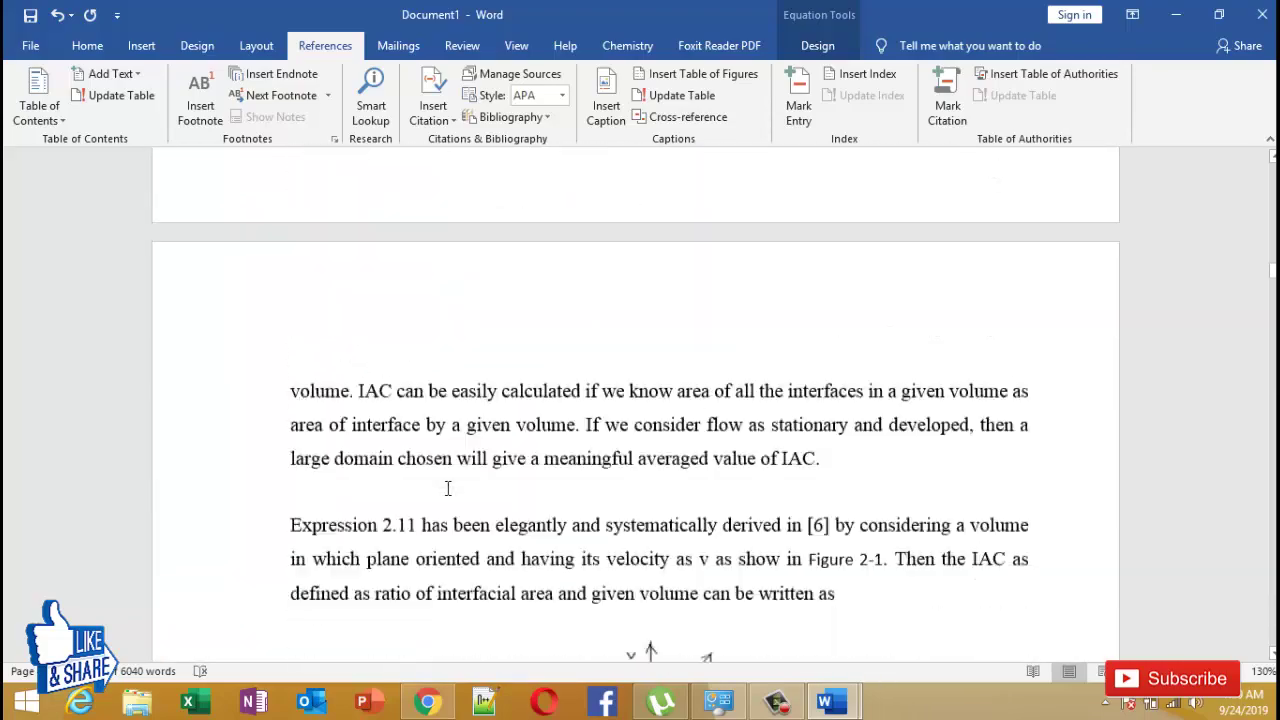
pyautogui.scroll(-4, 440, 490)
# Step: Paste a copy of the Figure 2-1 schematic and caption above the Expression 2.11 paragraph
pyautogui.scroll(1, 454, 560)
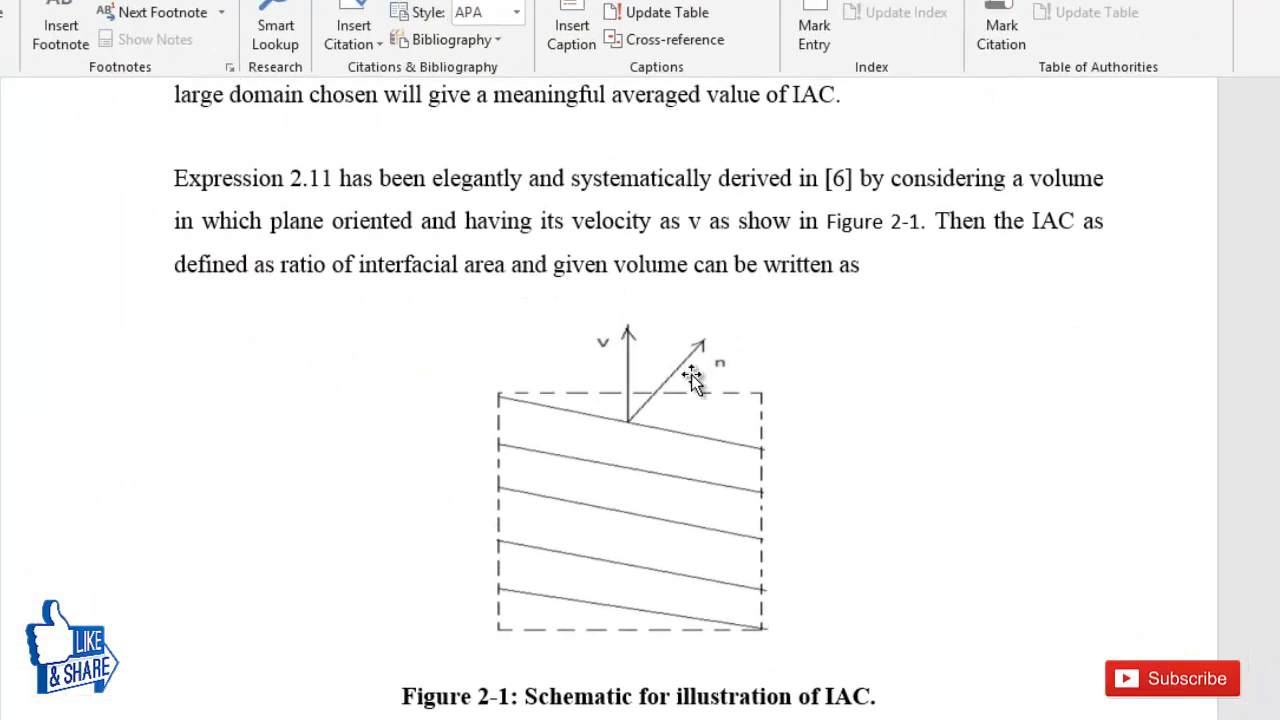
pyautogui.click(867, 219)
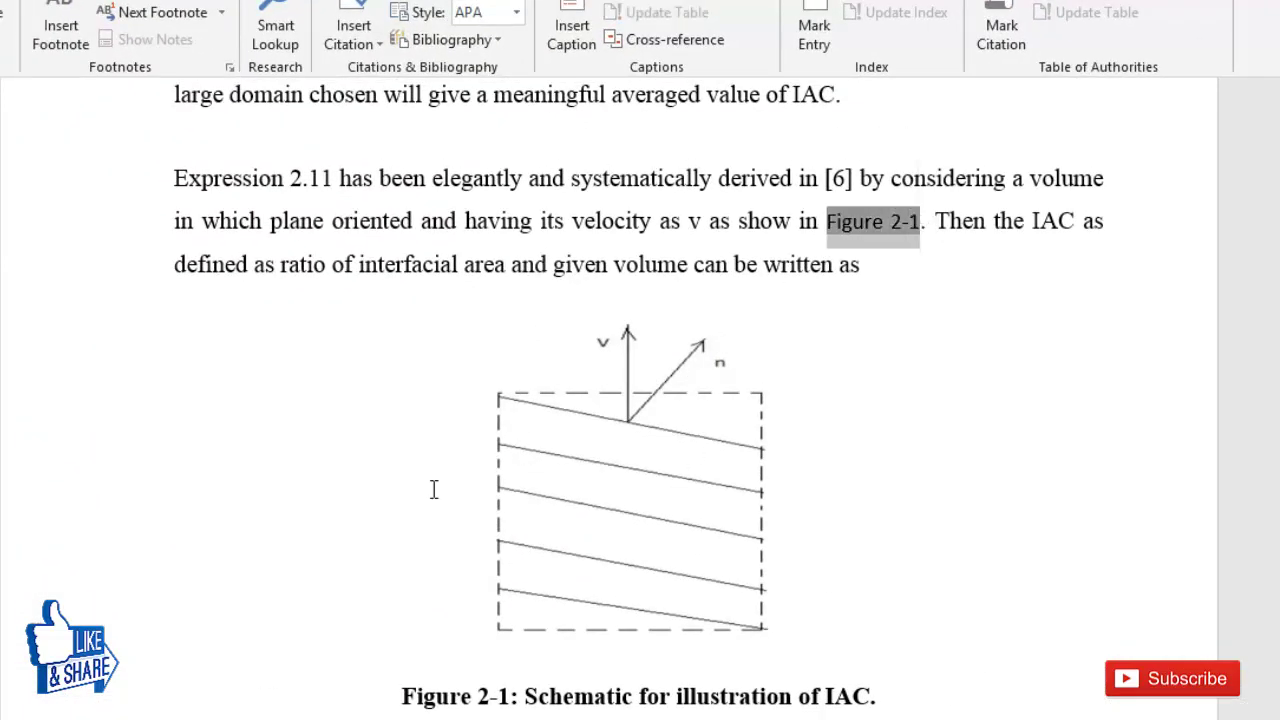
pyautogui.scroll(-1, 410, 630)
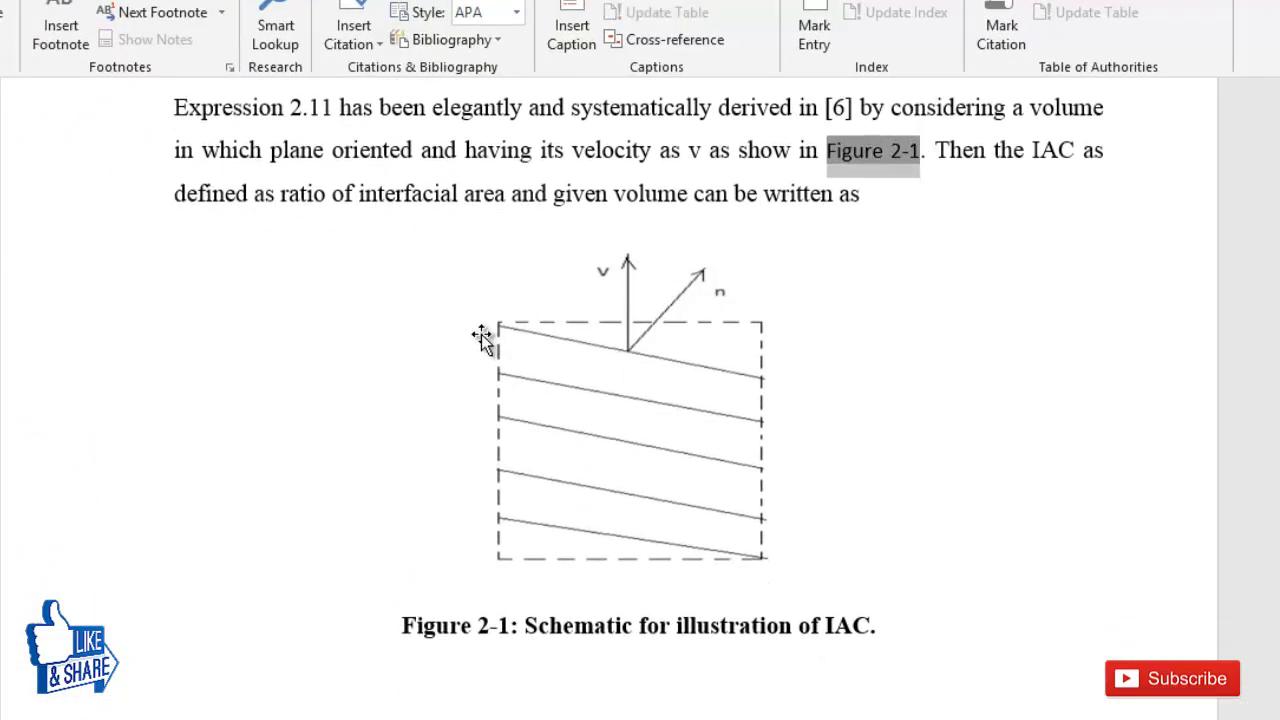
pyautogui.scroll(1, 770, 638)
pyautogui.moveTo(887, 665); pyautogui.dragTo(563, 337)
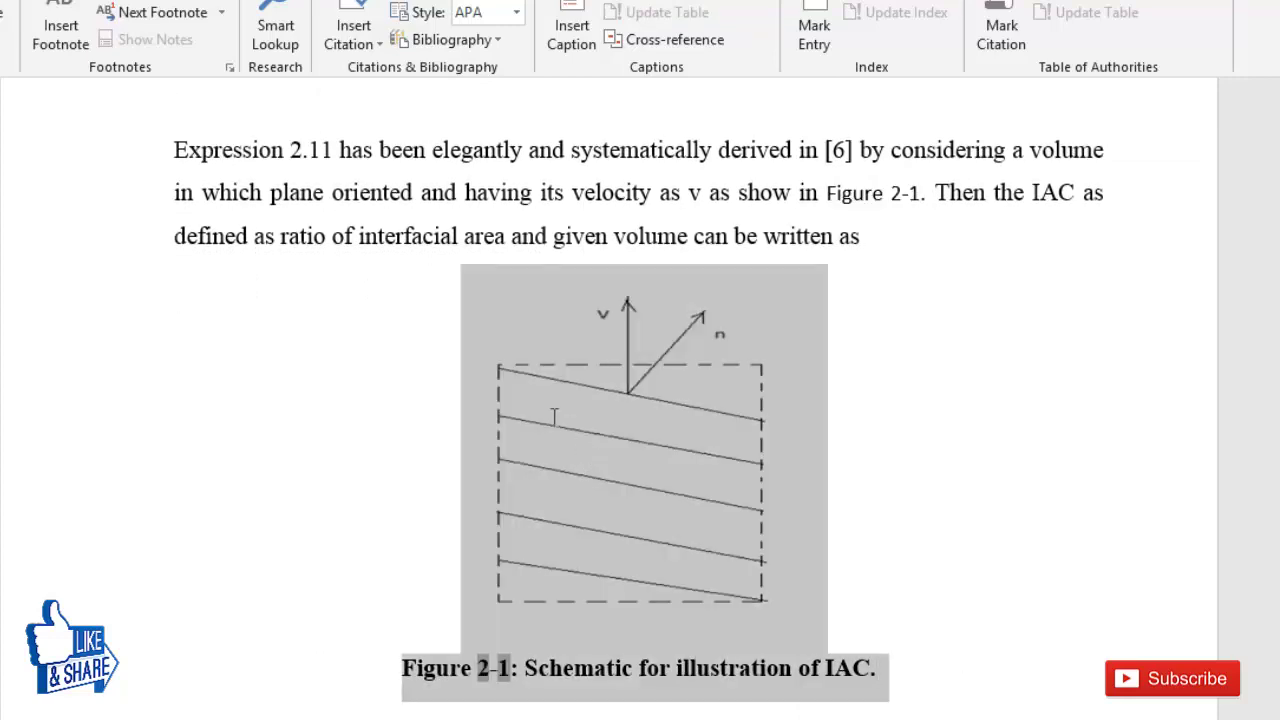
pyautogui.scroll(1, 239, 111)
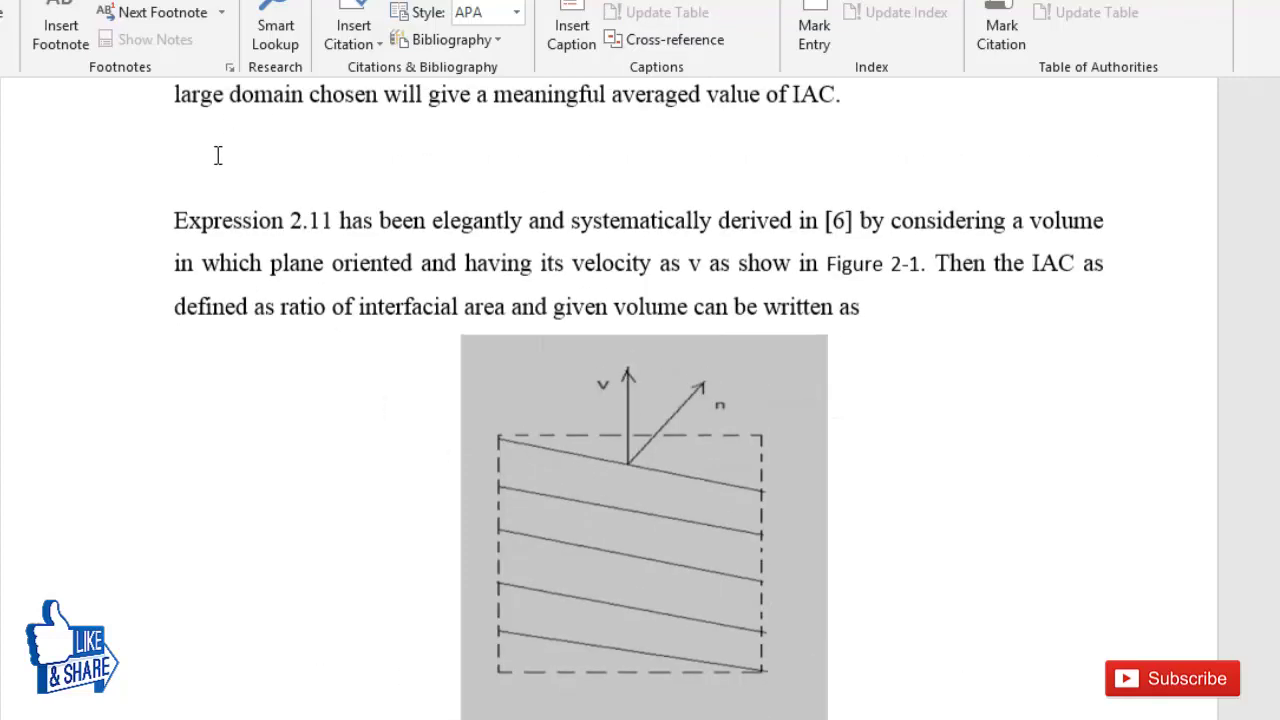
pyautogui.click(230, 162)
pyautogui.hotkey('ctrl', 'v')
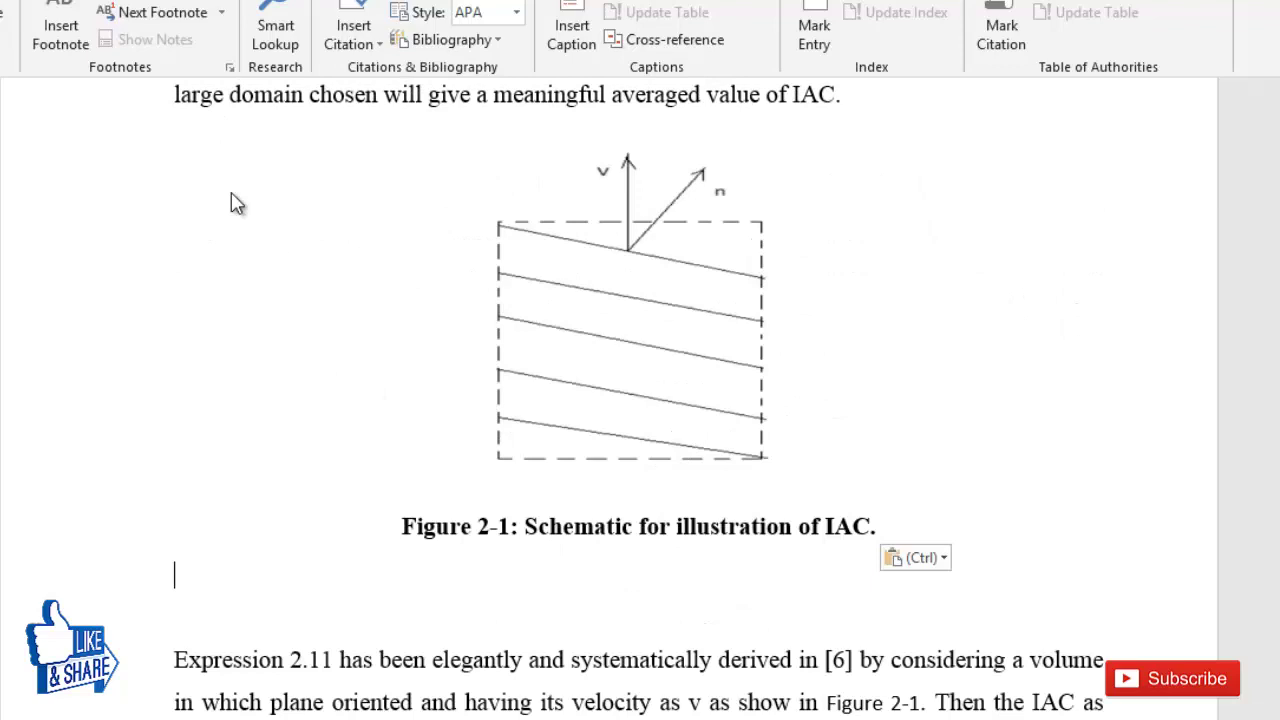
# Step: Correct the 'Figure' typo in the pasted caption, remove the blank line after it, and select all
pyautogui.click(461, 526)
pyautogui.press('Delete')
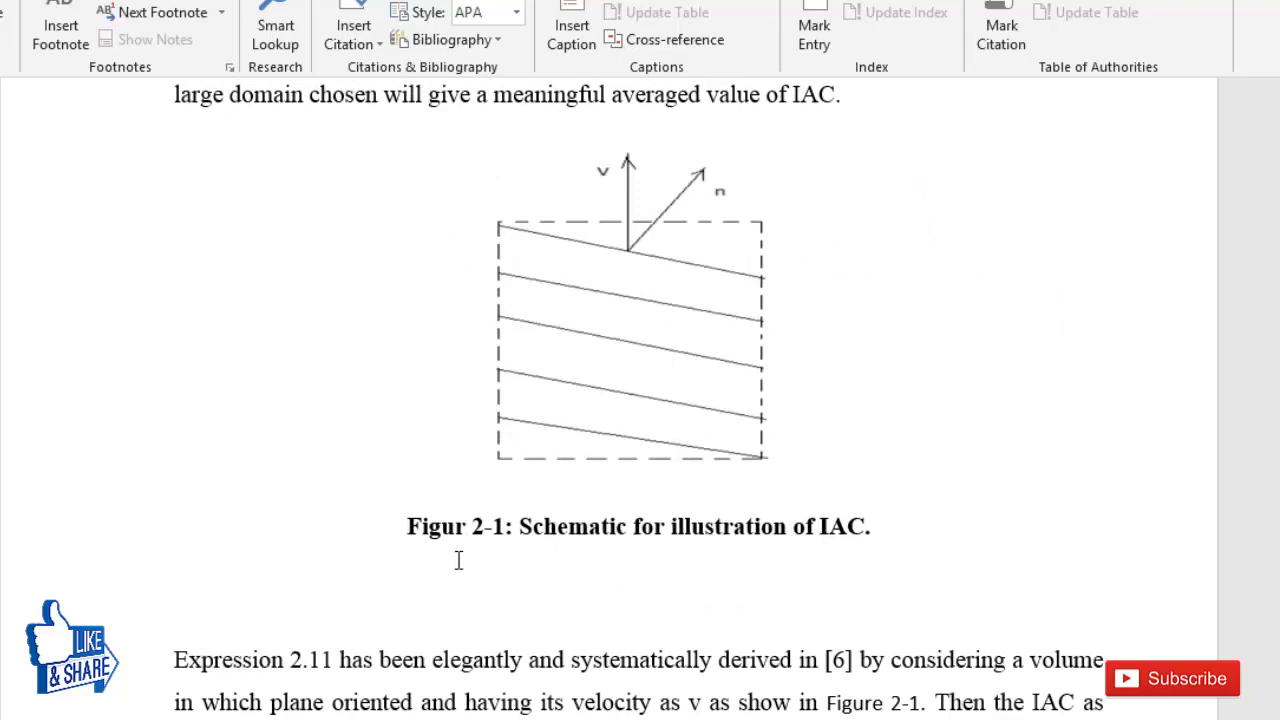
pyautogui.write('e')
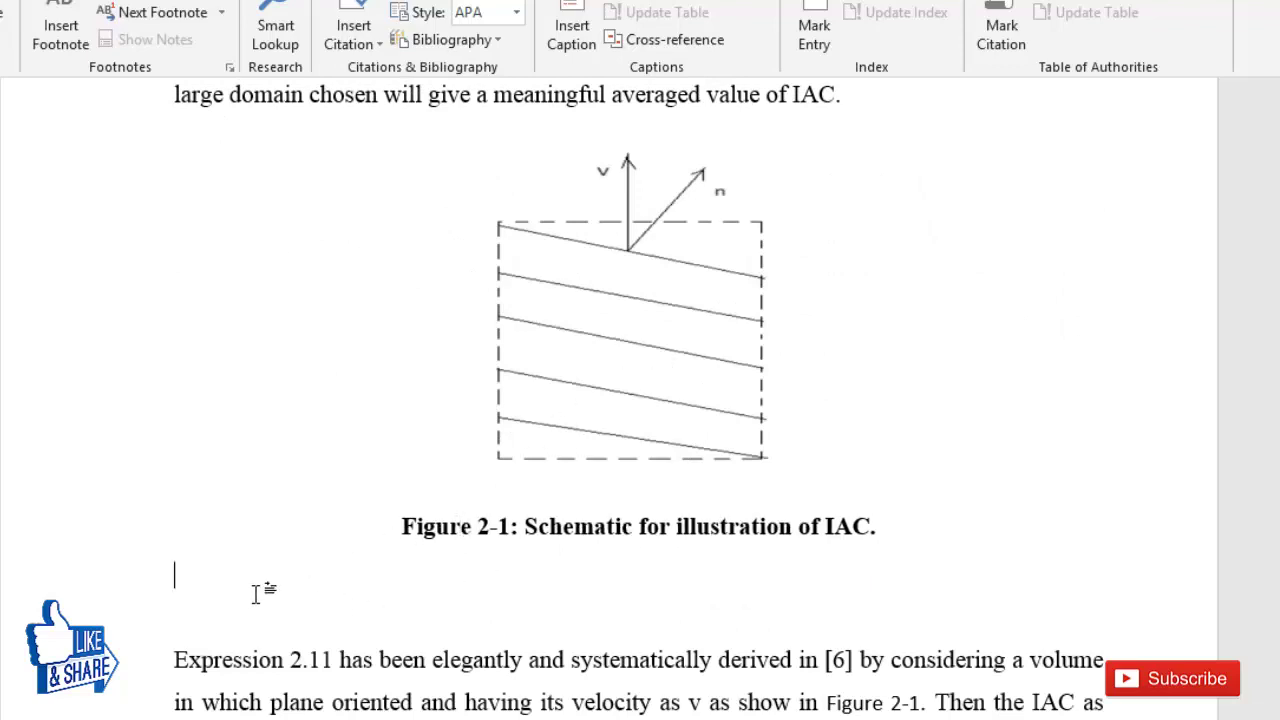
pyautogui.click(256, 593)
pyautogui.press('BackSpace')
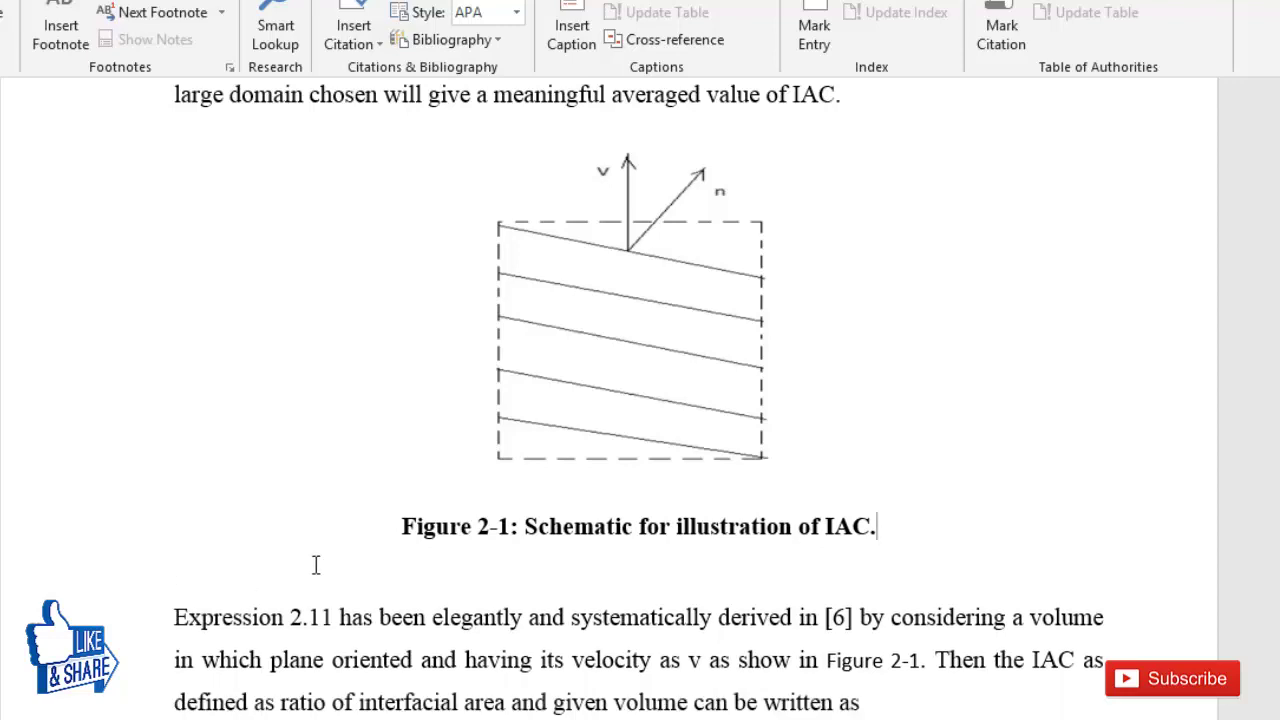
pyautogui.scroll(3, 265, 562)
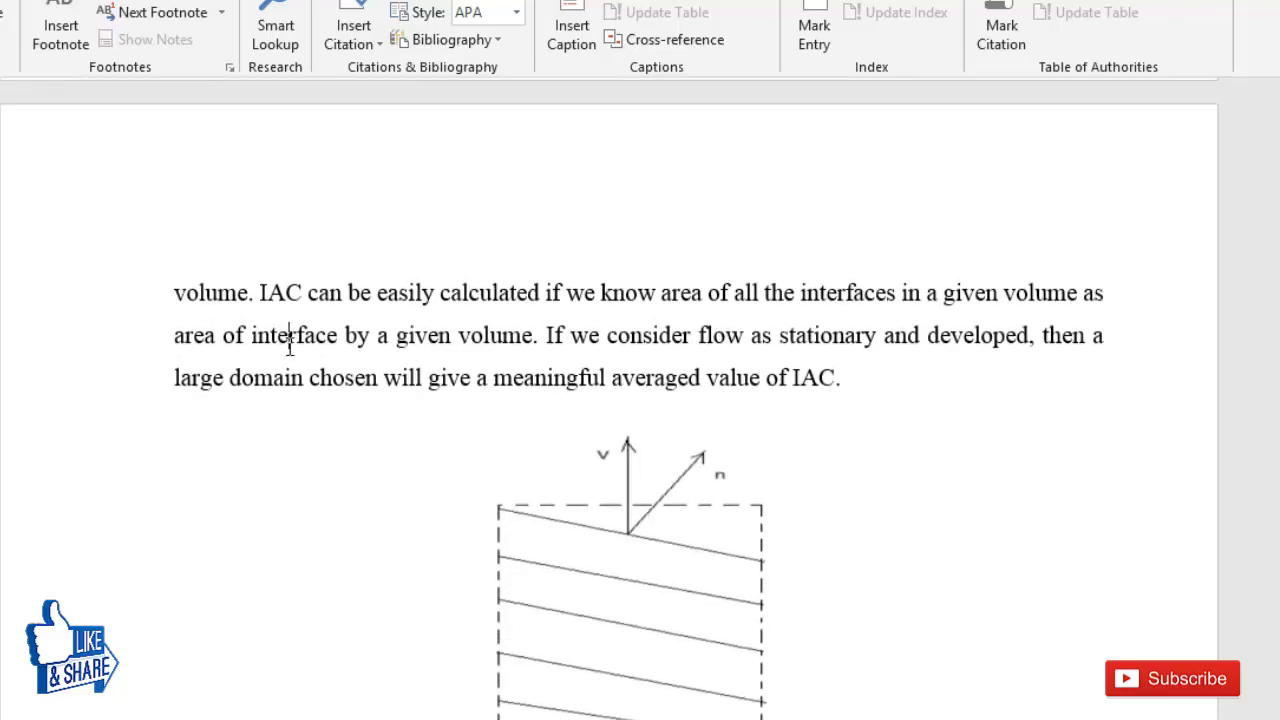
pyautogui.hotkey('ctrl', 'a')
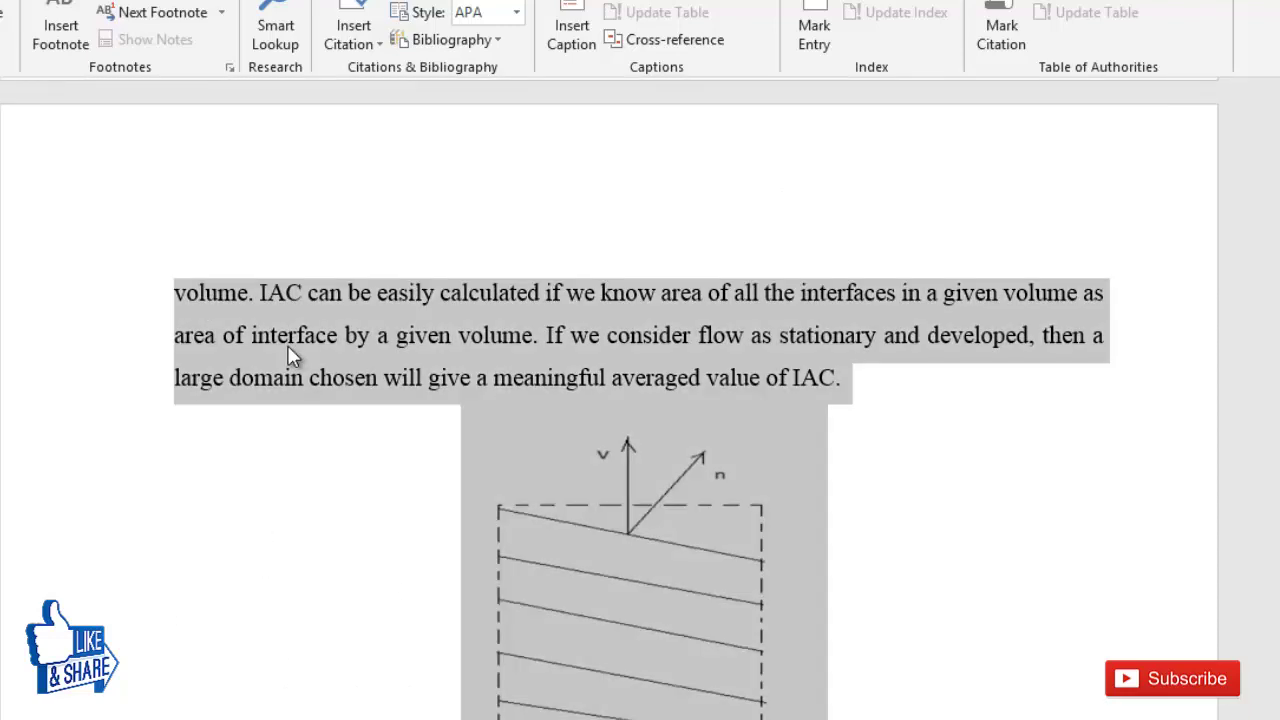
pyautogui.scroll(-3, 300, 357)
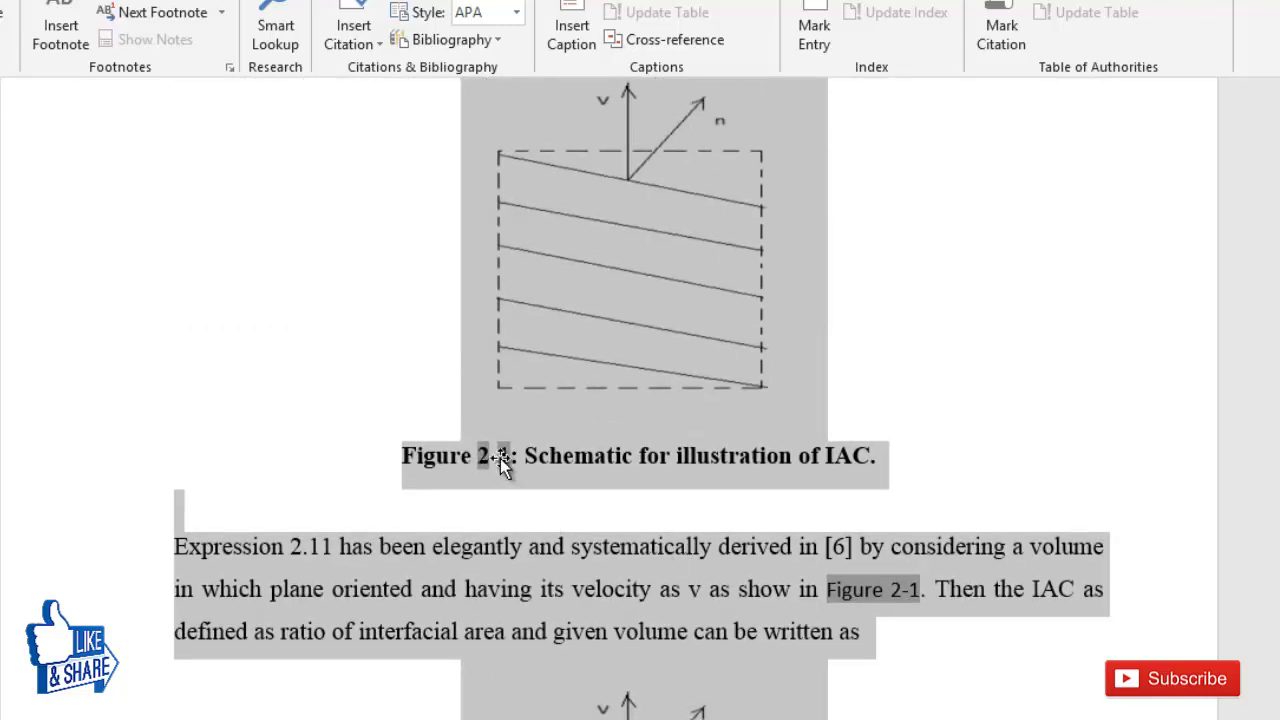
pyautogui.scroll(-4, 500, 458)
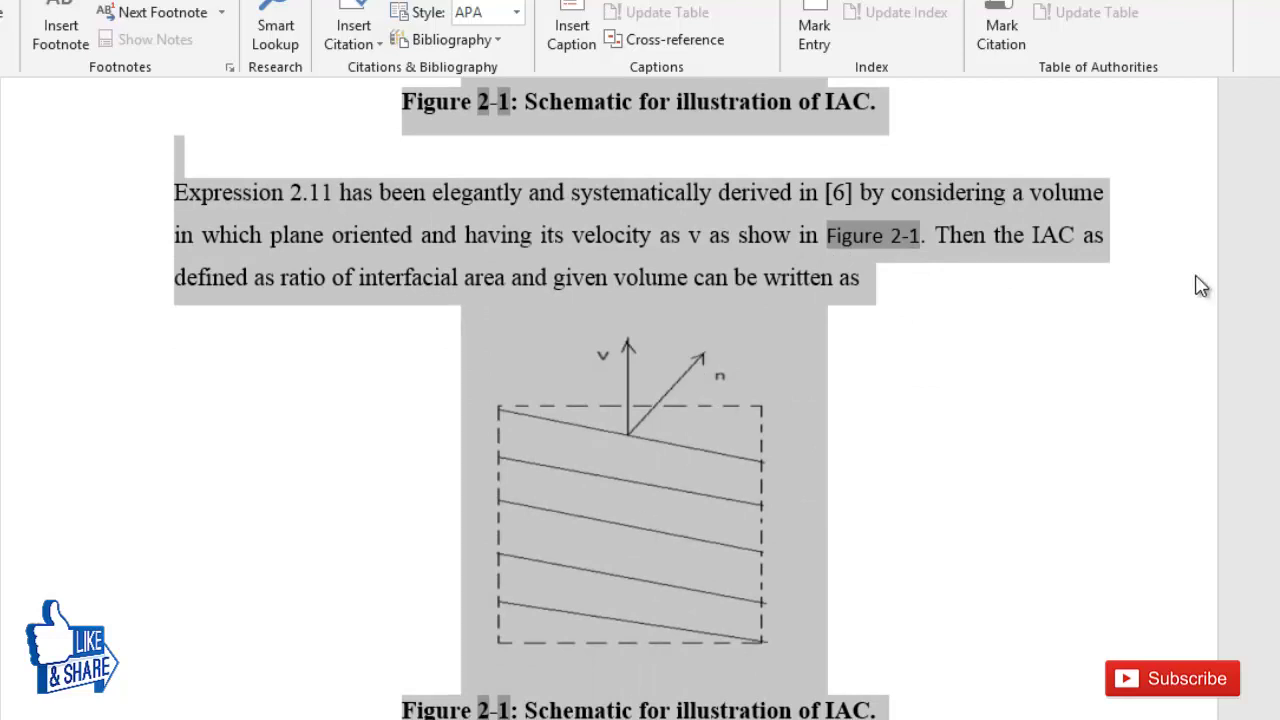
# Step: Update all fields with the entire table option, renumbering the original schematic and its reference to Figure 2-2
pyautogui.rightClick(345, 230)
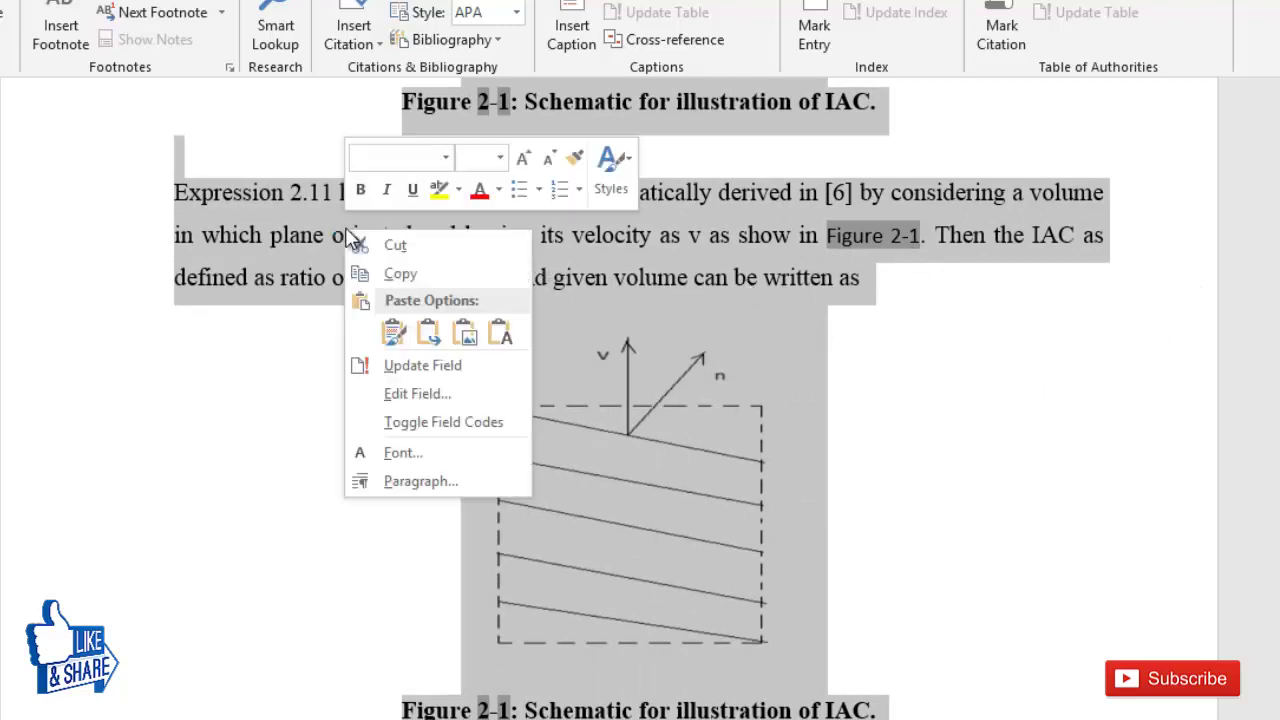
pyautogui.click(386, 365)
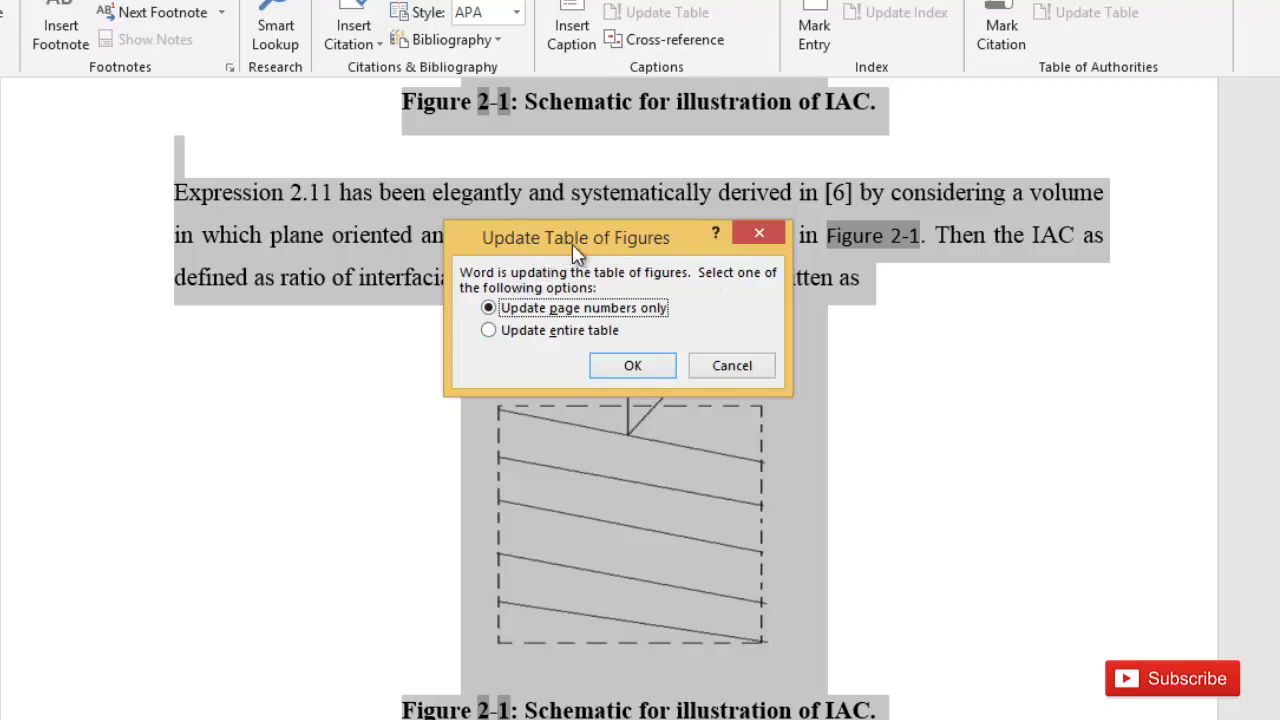
pyautogui.click(497, 336)
pyautogui.click(612, 366)
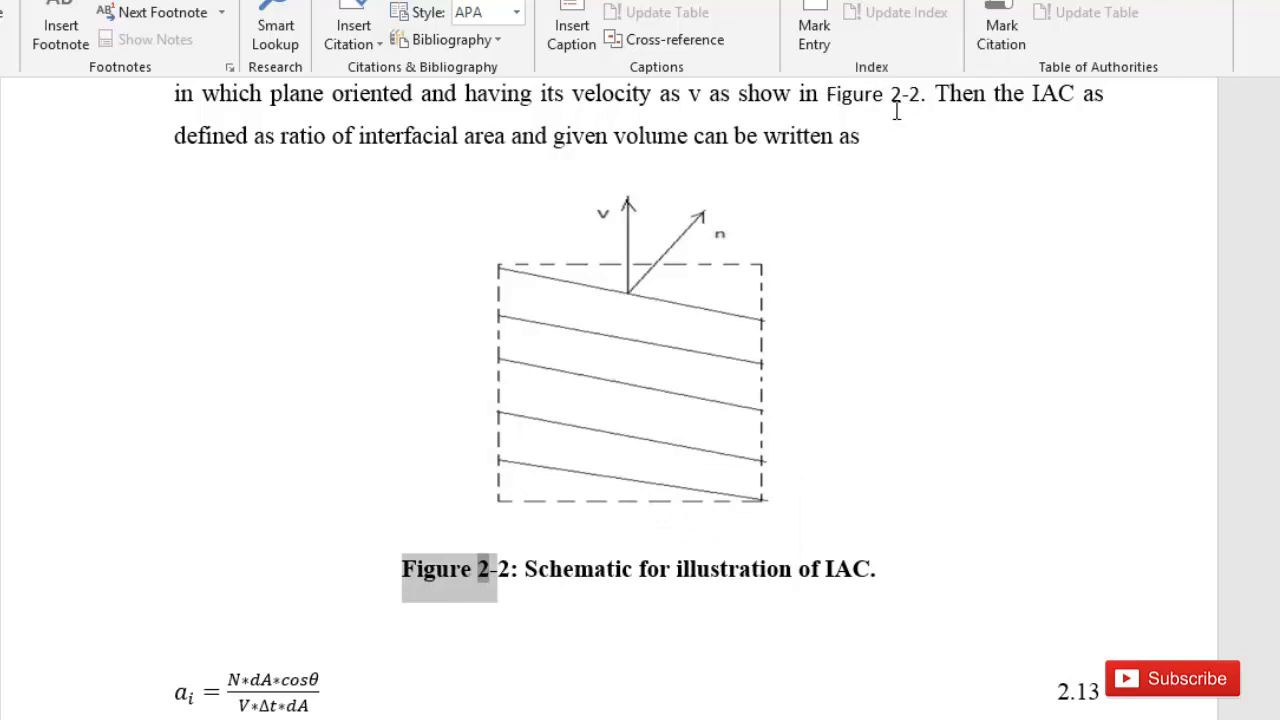
pyautogui.moveTo(894, 104); pyautogui.dragTo(922, 104)
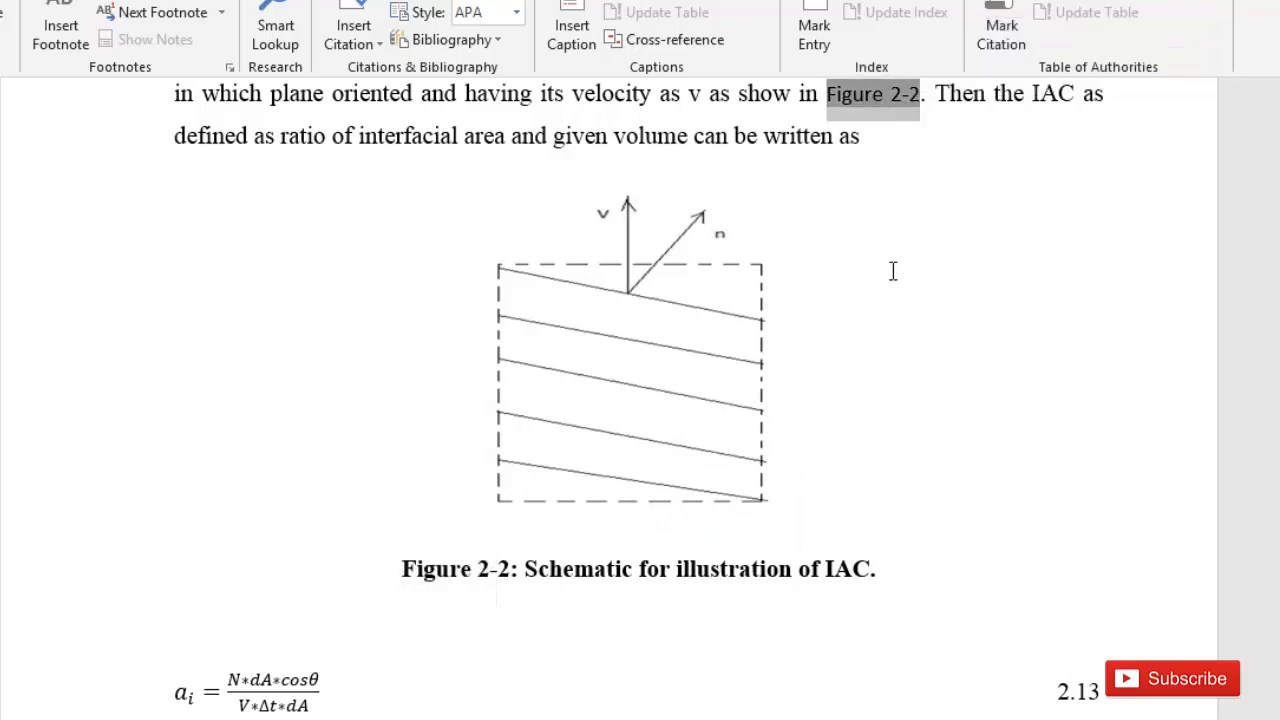
pyautogui.scroll(5, 893, 271)
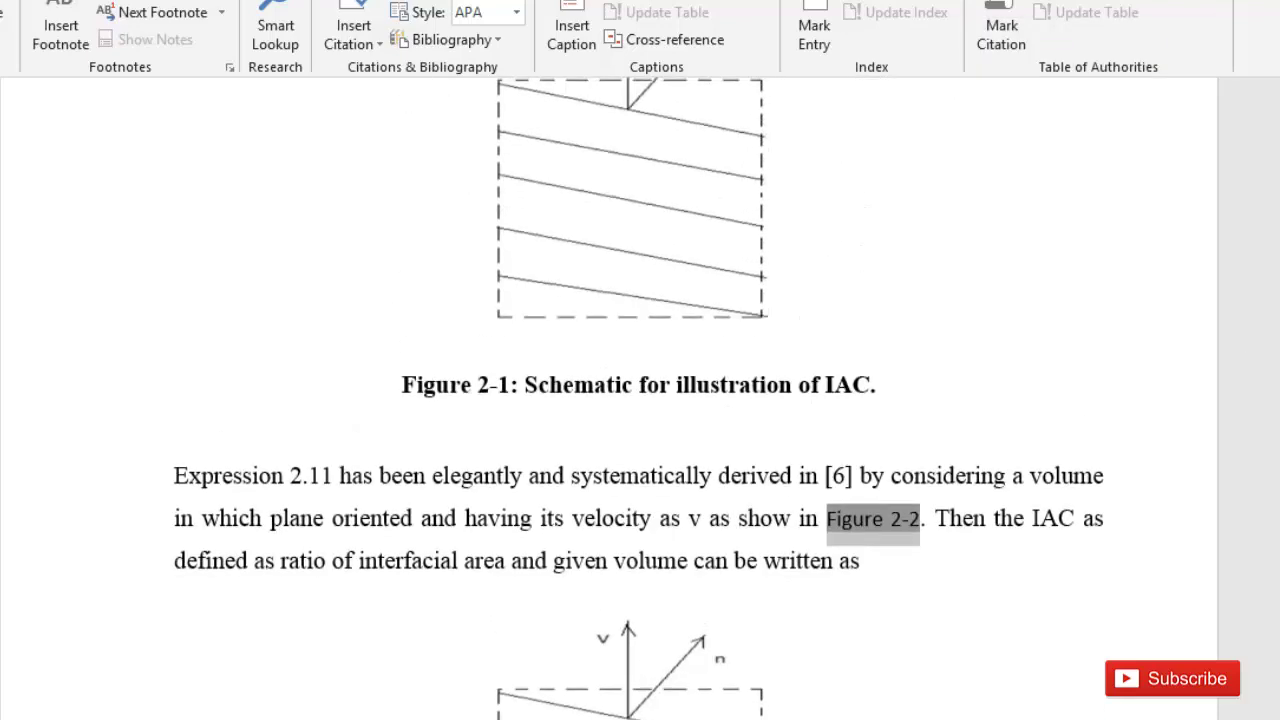
pyautogui.scroll(20, 698, 444)
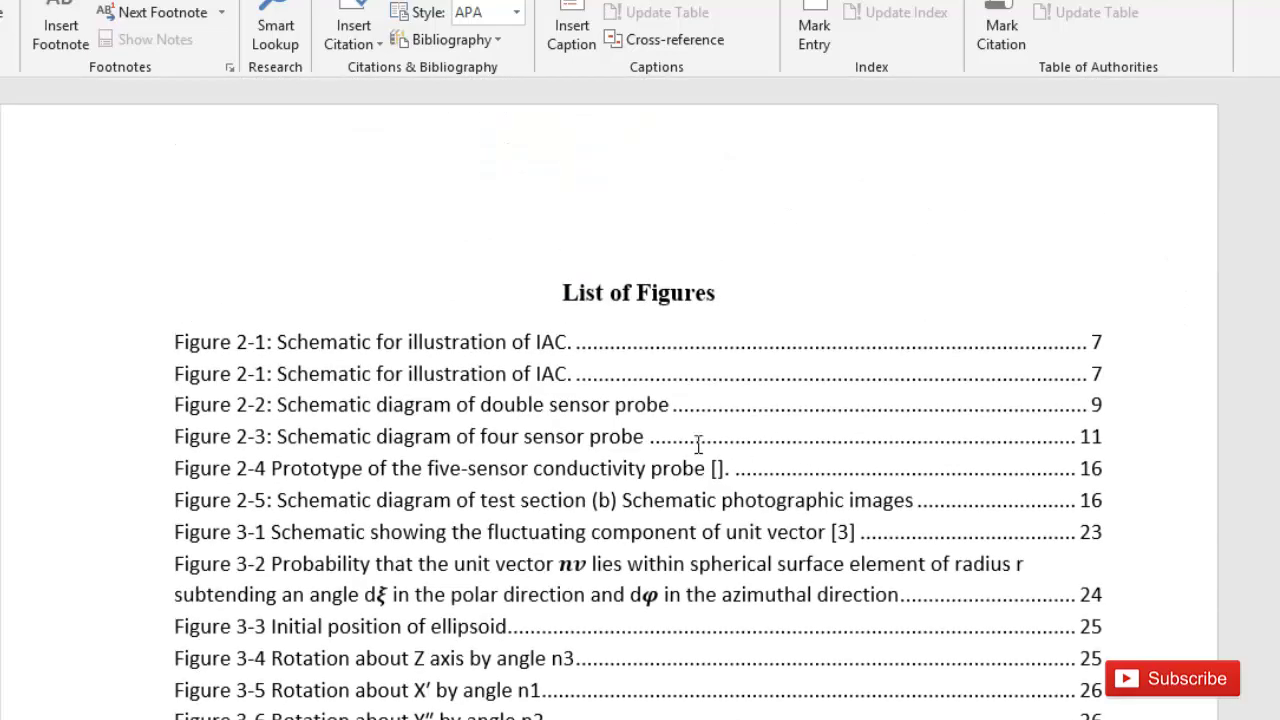
# Step: Update the entire List of Figures so it lists both IAC schematics as Figure 2-1 and 2-2
pyautogui.click(383, 340)
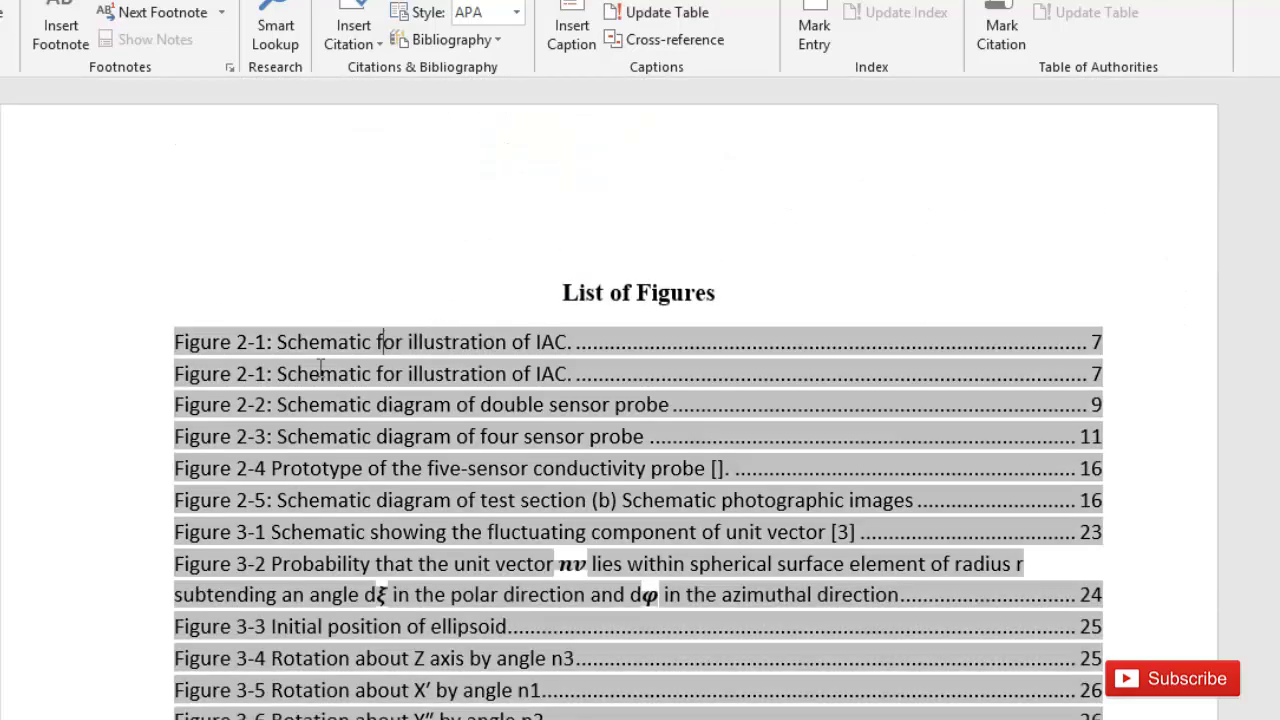
pyautogui.rightClick(271, 382)
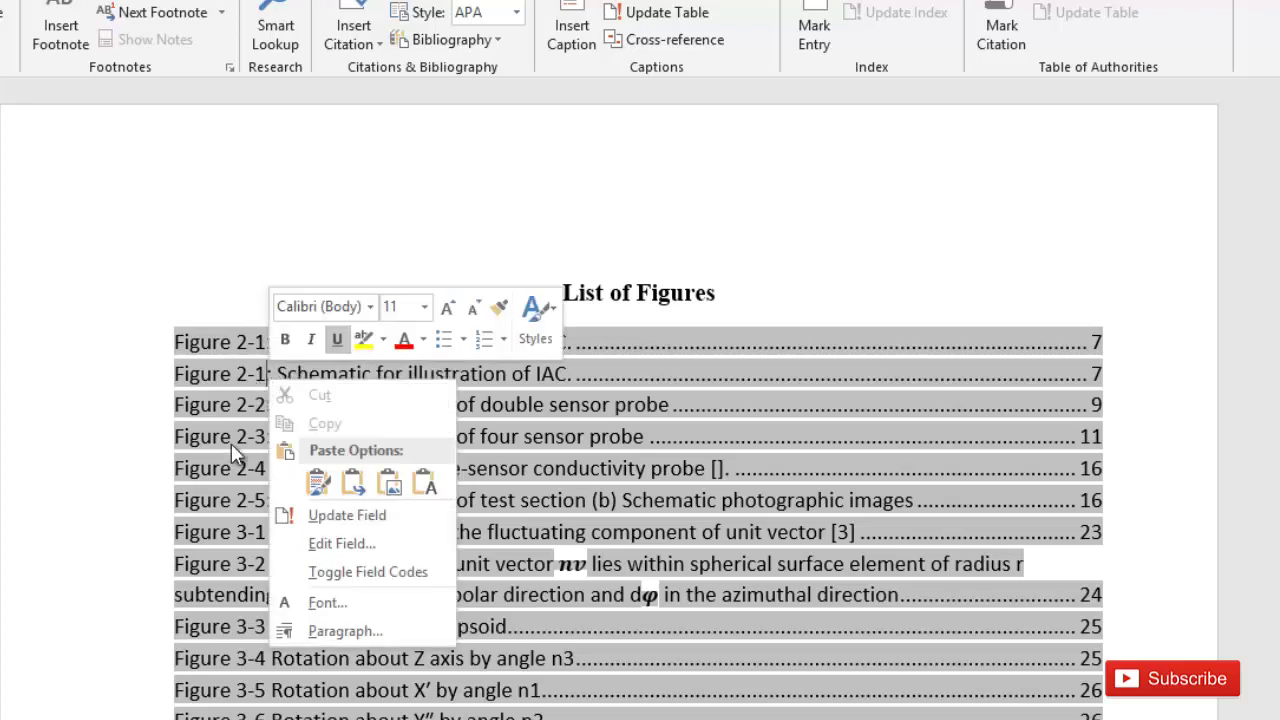
pyautogui.click(323, 515)
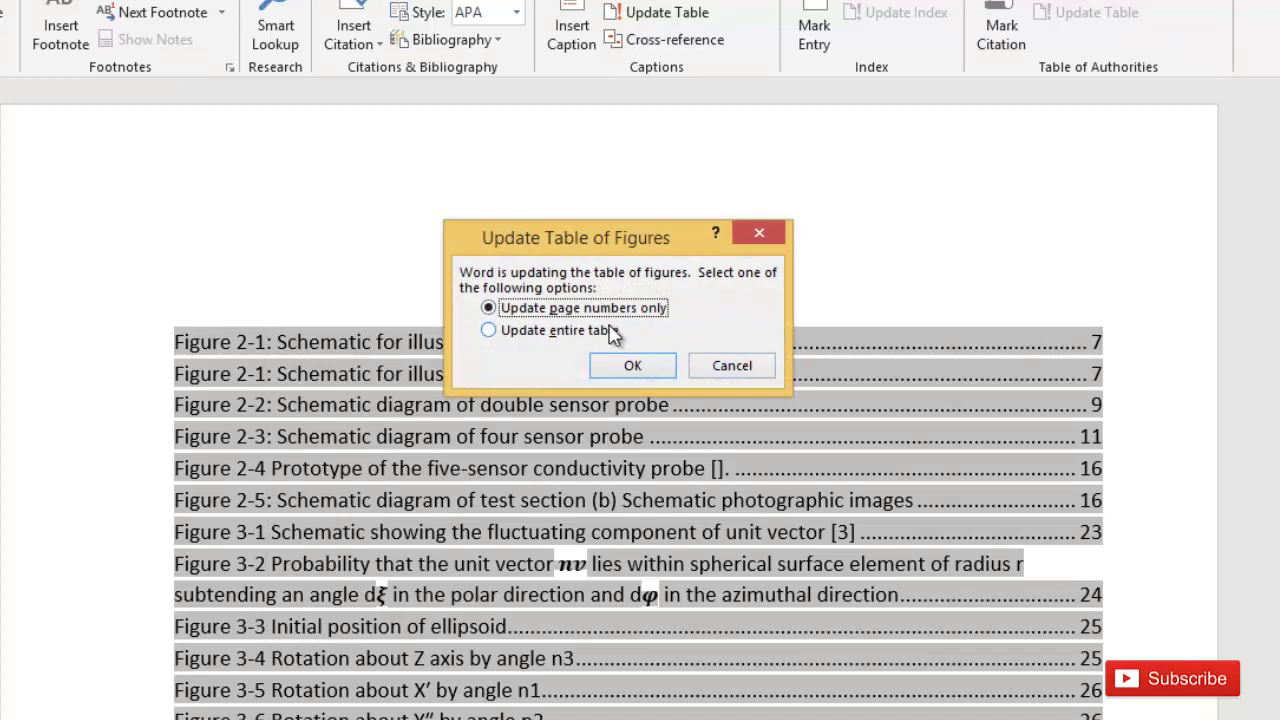
pyautogui.click(588, 332)
pyautogui.click(615, 368)
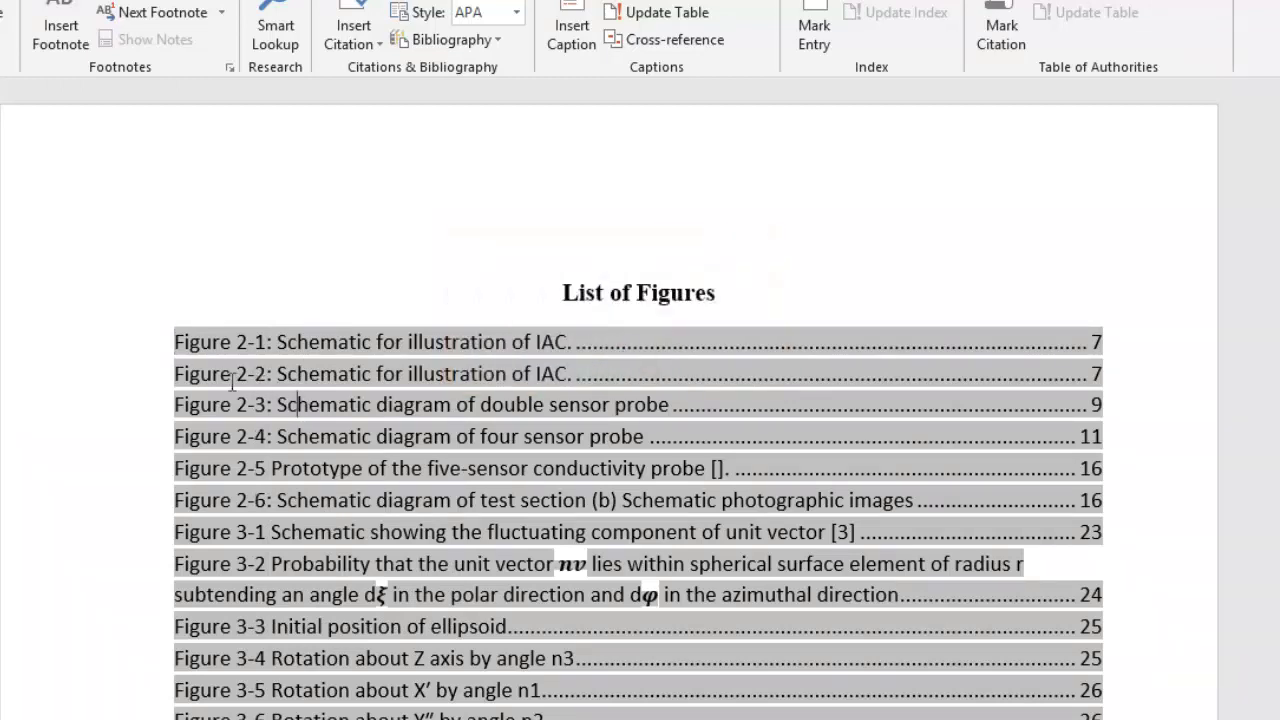
pyautogui.moveTo(232, 380); pyautogui.dragTo(572, 375)
pyautogui.click(476, 500)
# Step: Delete and restore the List of Figures, then scroll back into the body text
pyautogui.moveTo(622, 307); pyautogui.dragTo(512, 462)
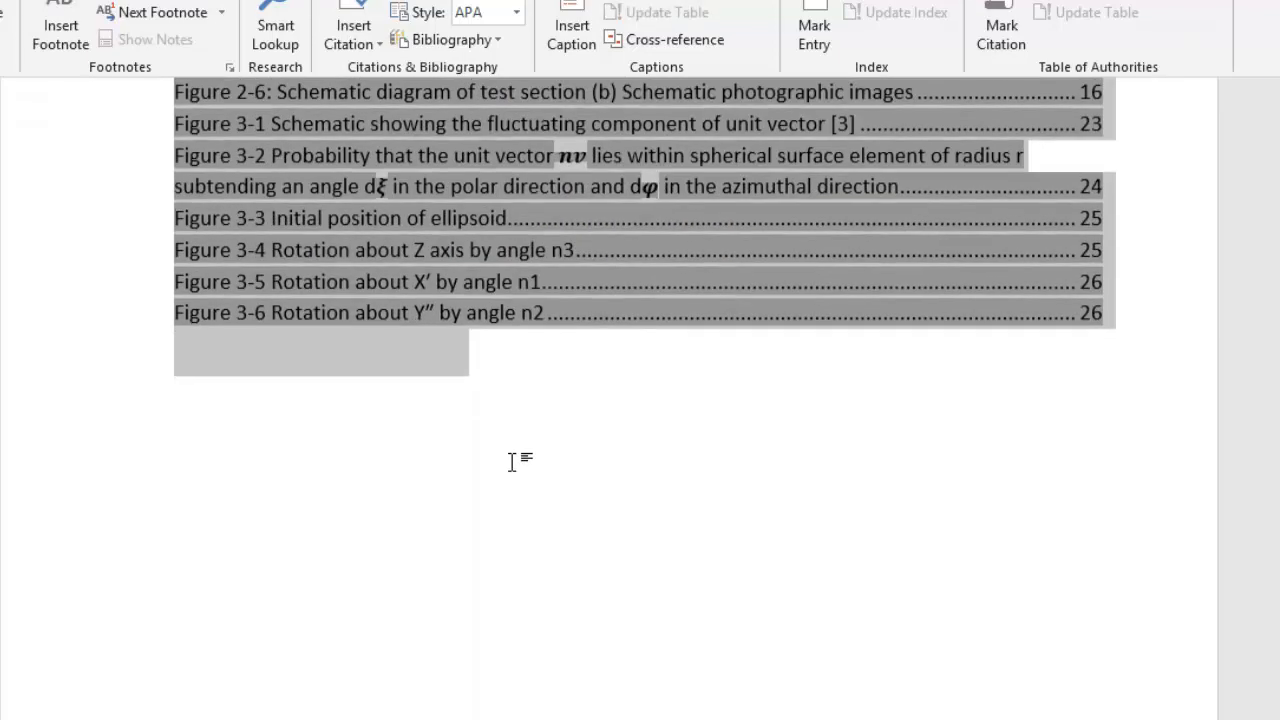
pyautogui.press('Delete')
pyautogui.hotkey('ctrl', 'z')
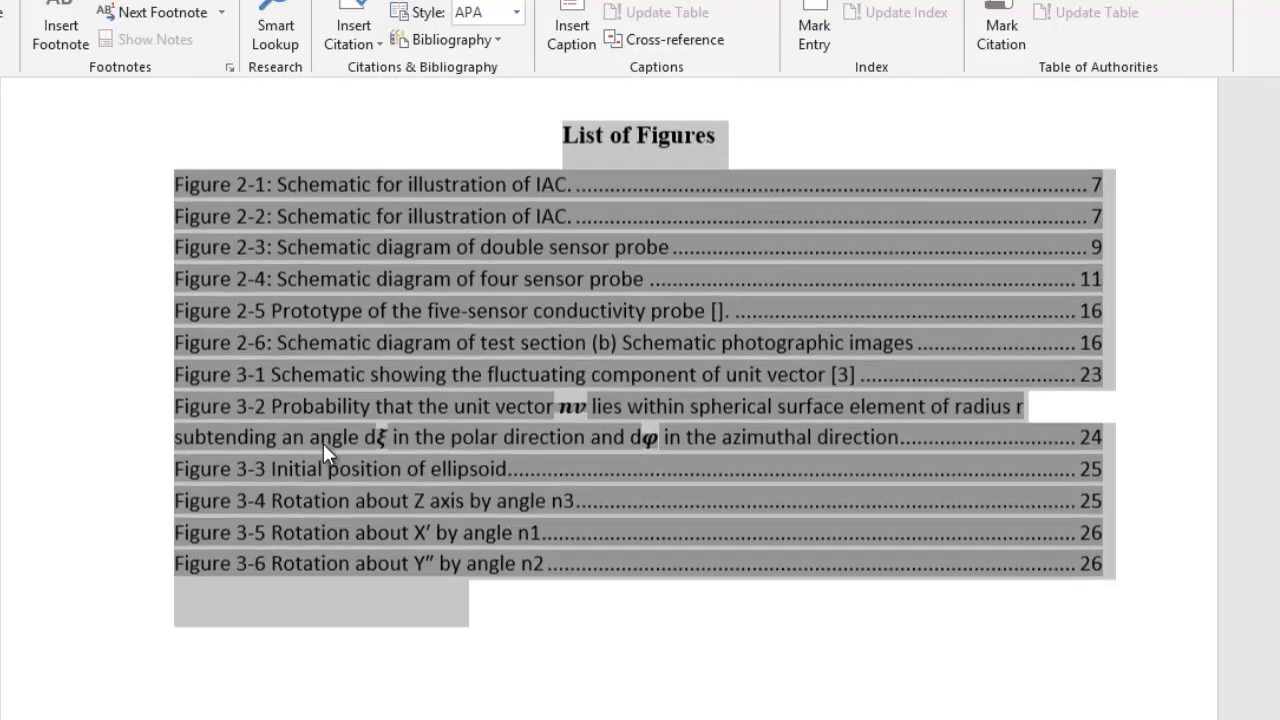
pyautogui.scroll(2, 300, 420)
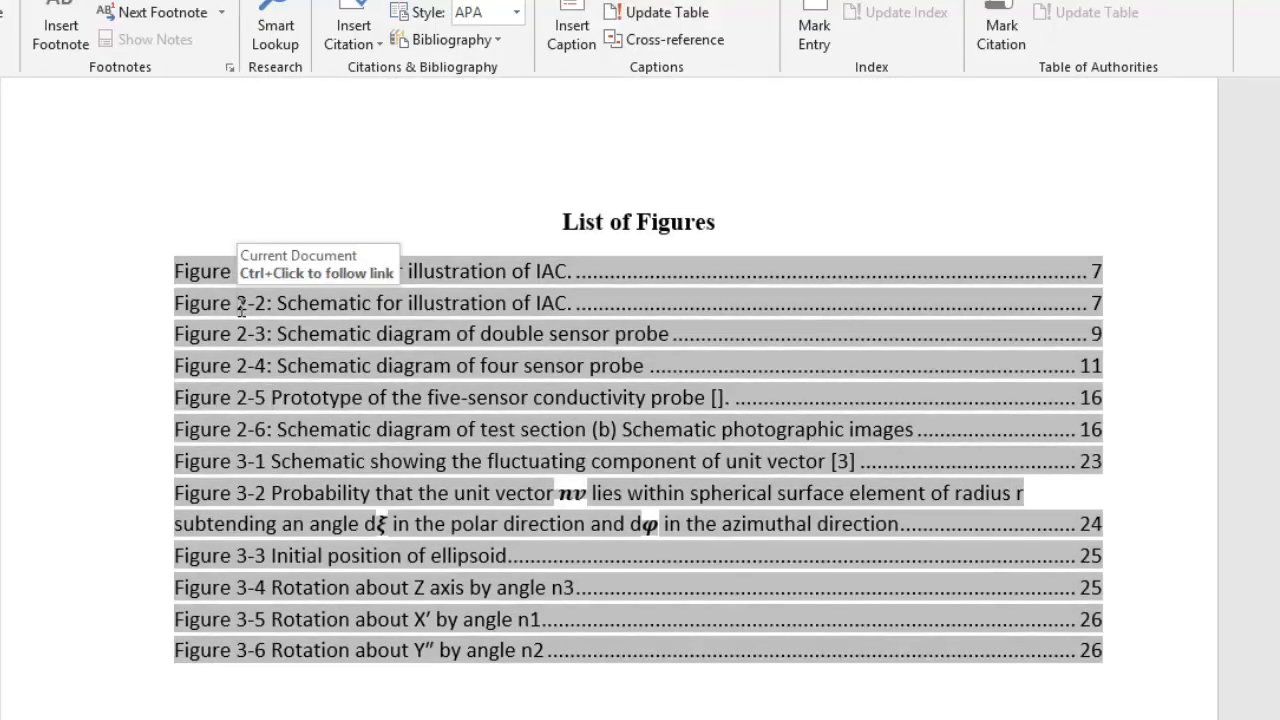
pyautogui.rightClick(559, 400)
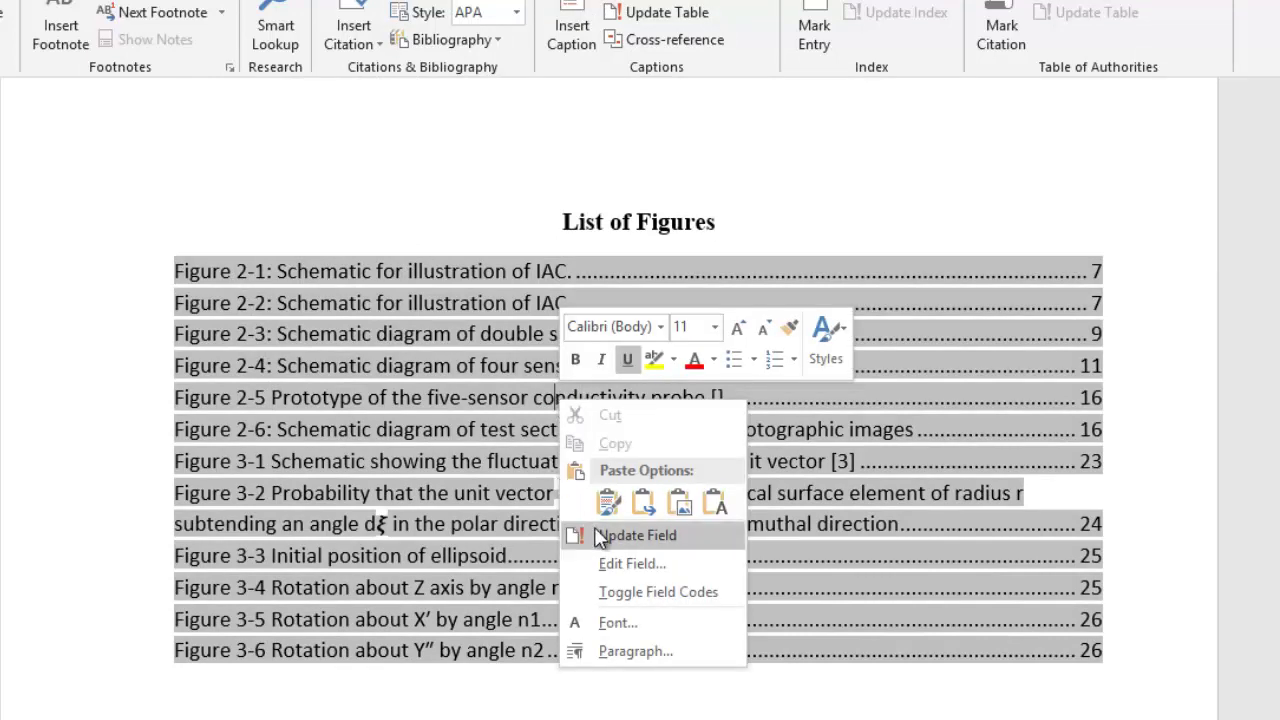
pyautogui.press('Escape')
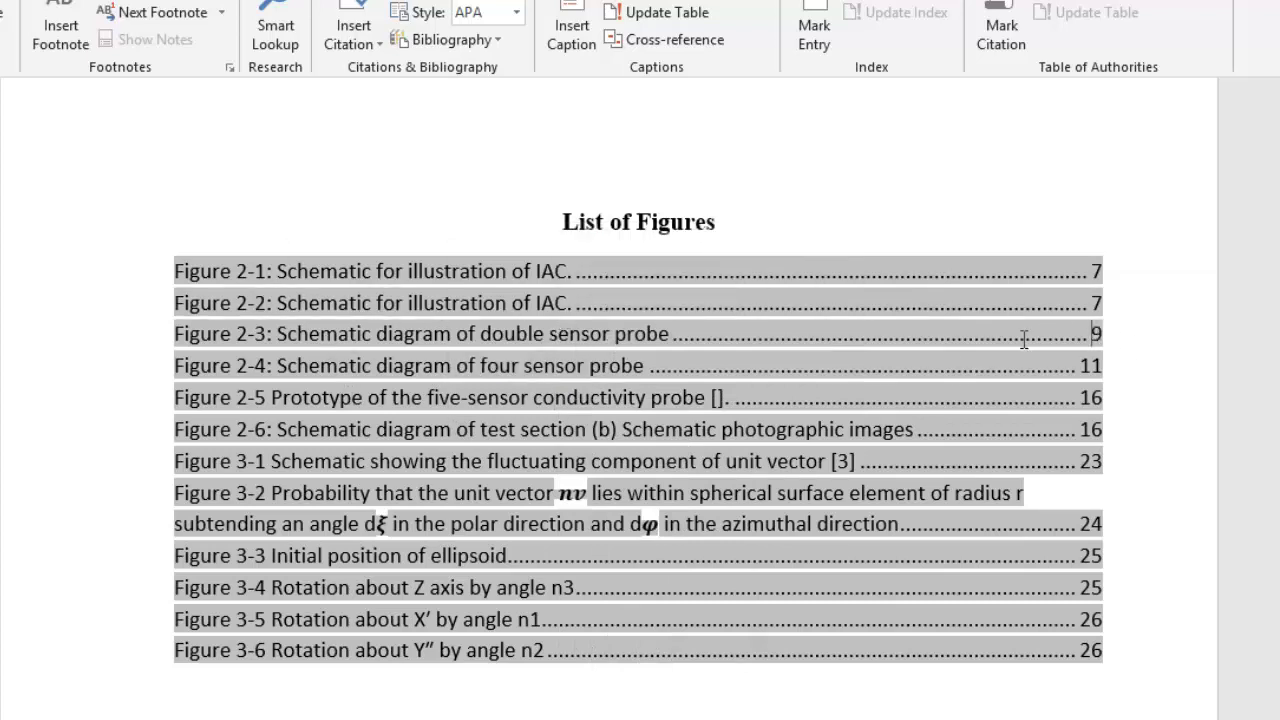
pyautogui.scroll(-3, 1048, 441)
pyautogui.scroll(-3, 1048, 441)
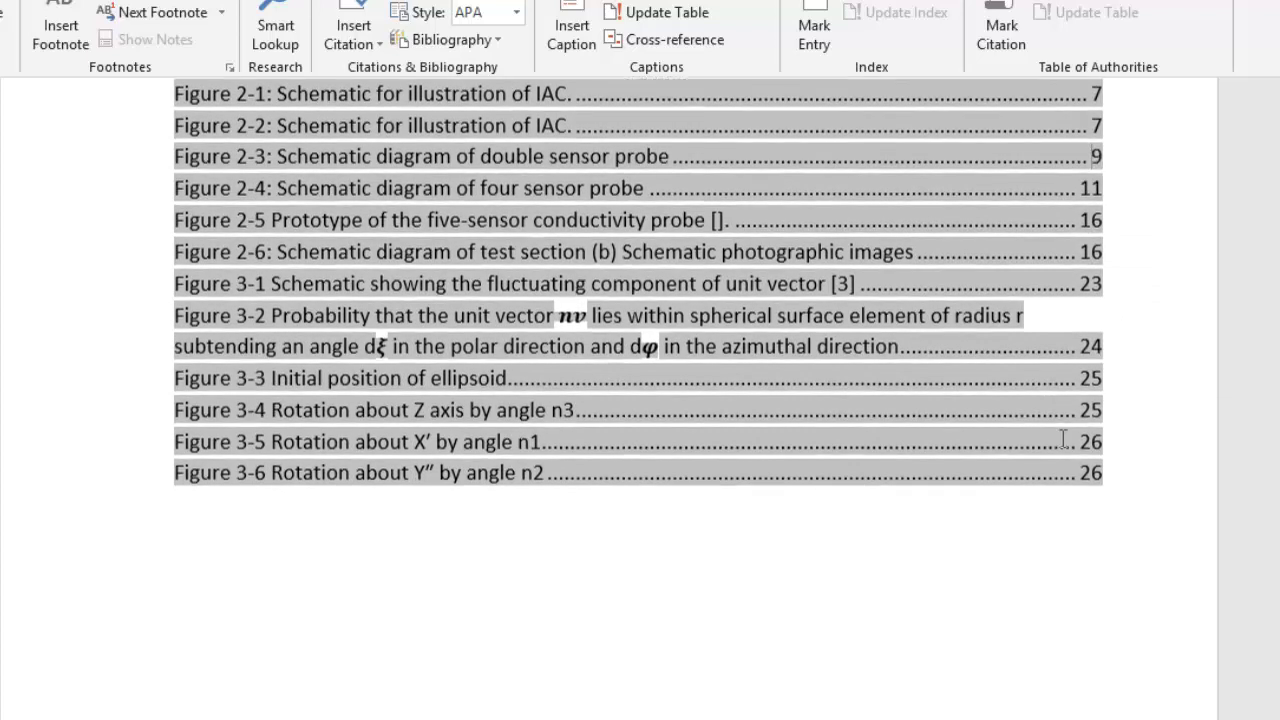
pyautogui.scroll(-10, 848, 428)
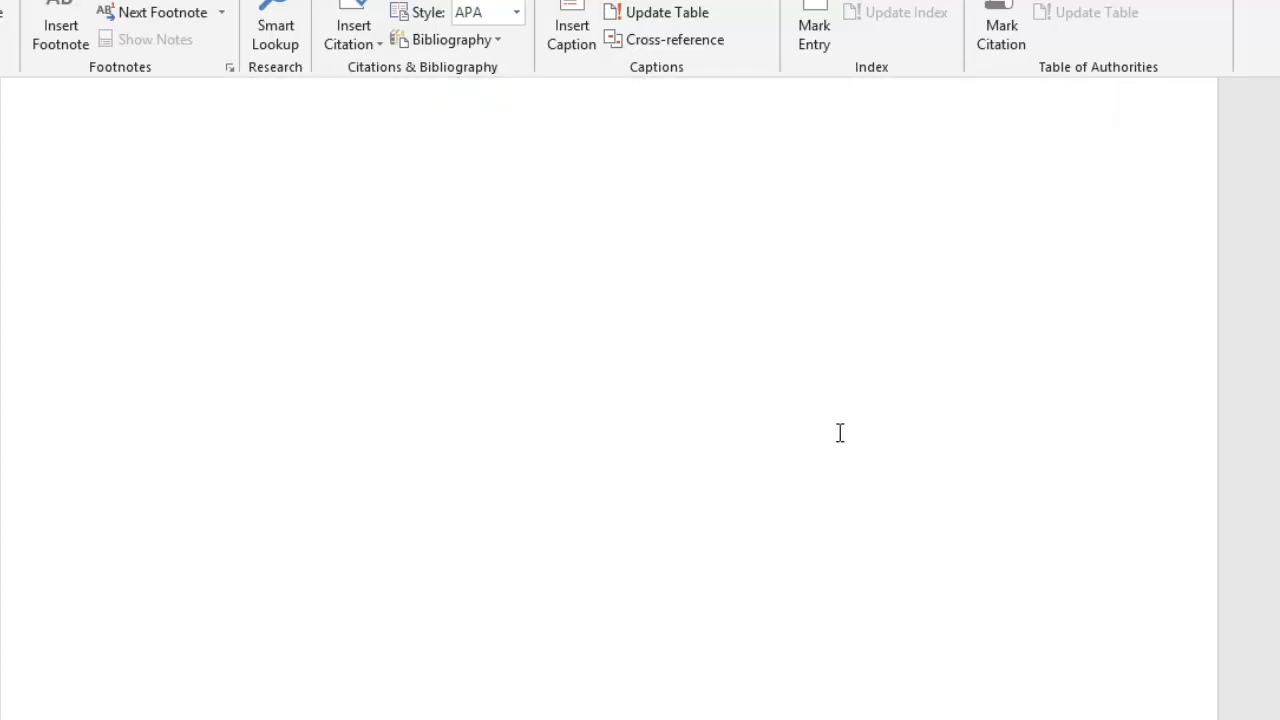